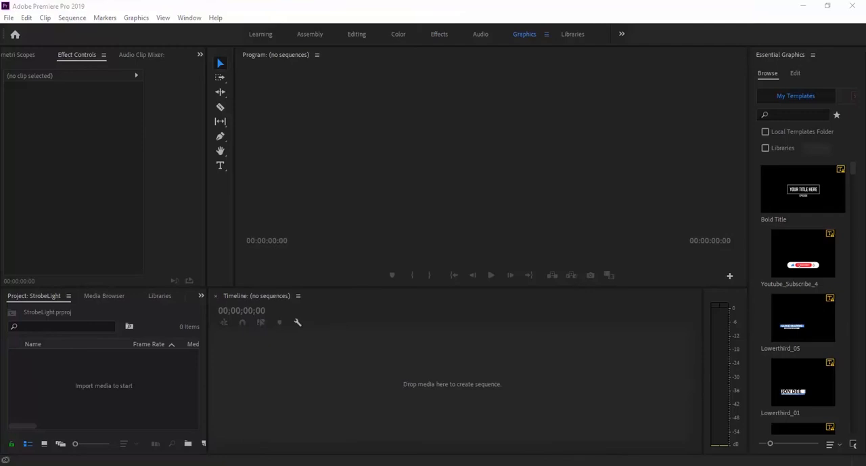
Step: Import the video file production ID_3923518 into the project and create a timeline sequence from it
left_click(143, 392)
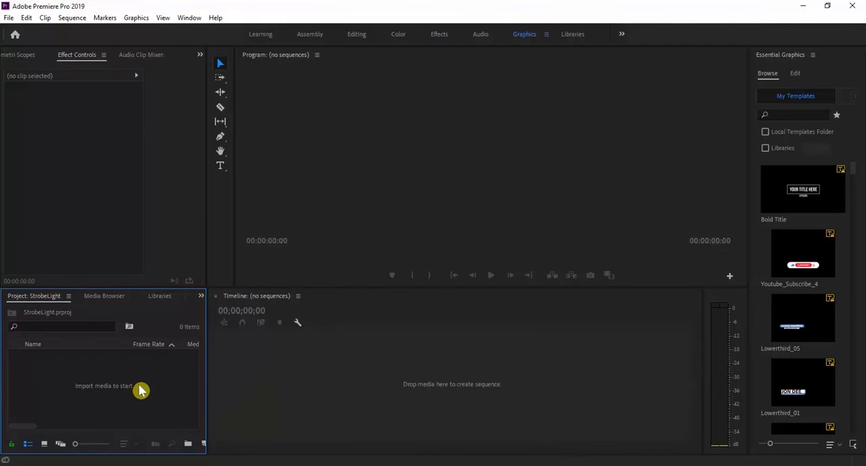
double_click(140, 390)
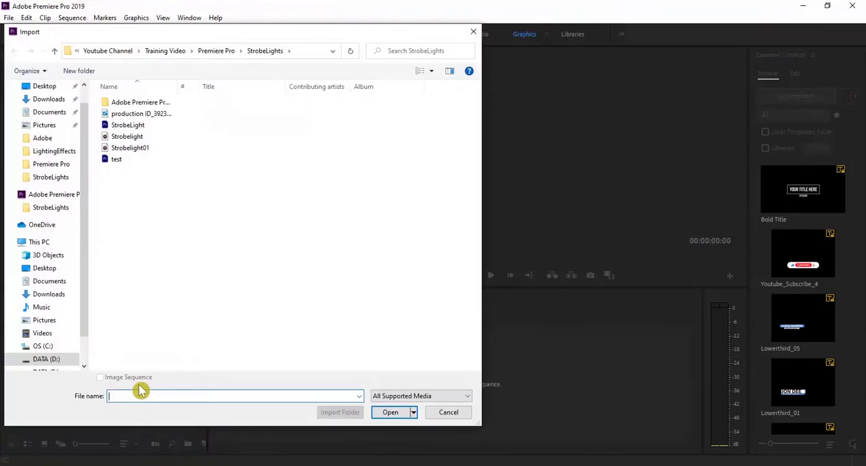
left_click(142, 114)
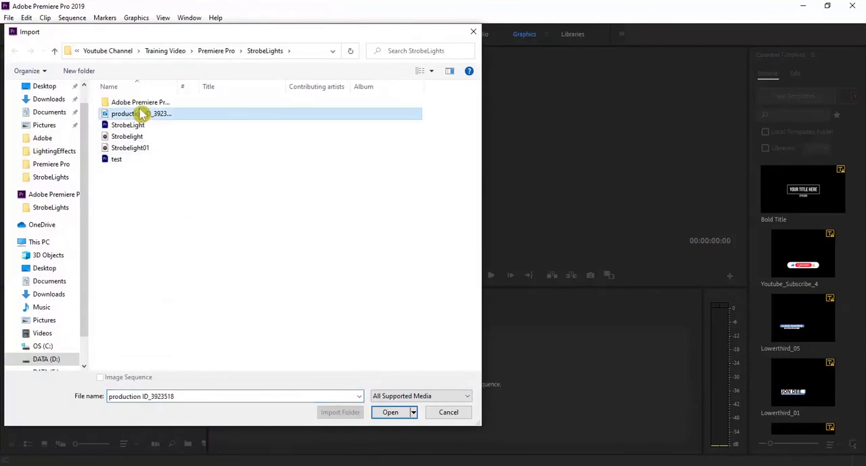
left_click(390, 414)
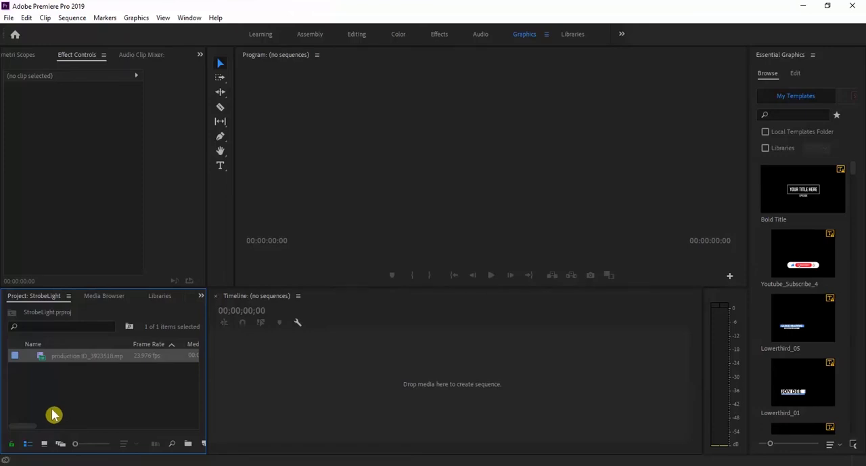
left_click_drag(79, 359, 280, 365)
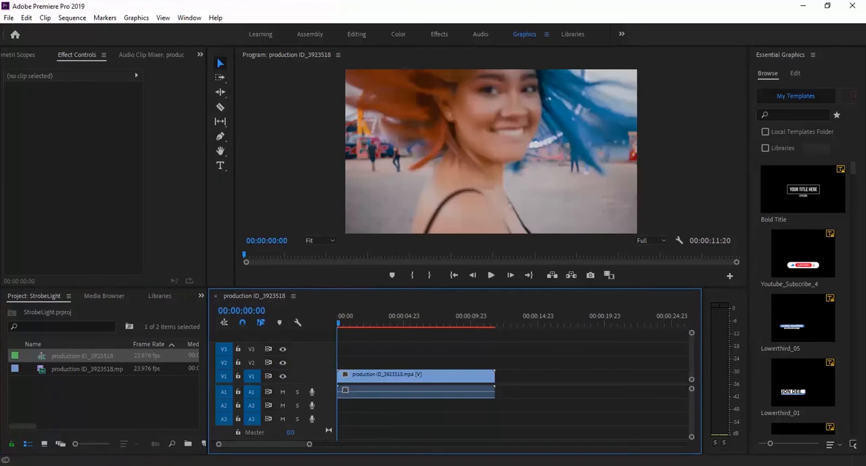
left_click_drag(342, 328, 326, 338)
Step: Switch to the Effects workspace and apply the Strobe Light effect from the Stylize video effects to the timeline clip
left_click(439, 36)
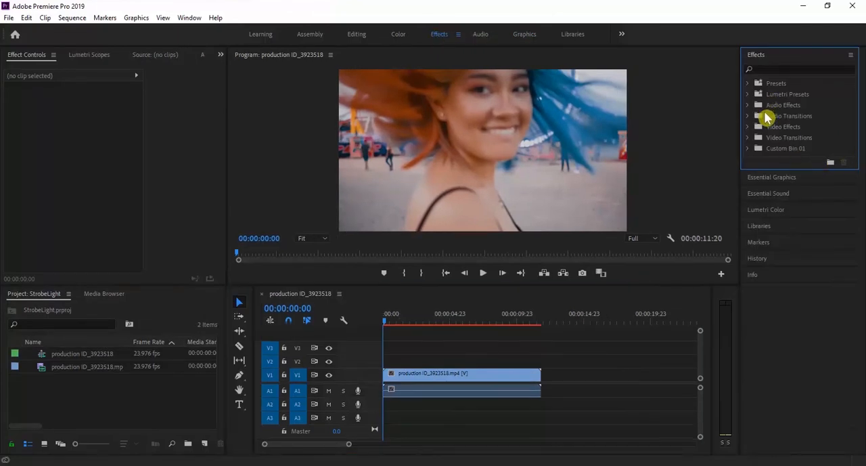
left_click(748, 128)
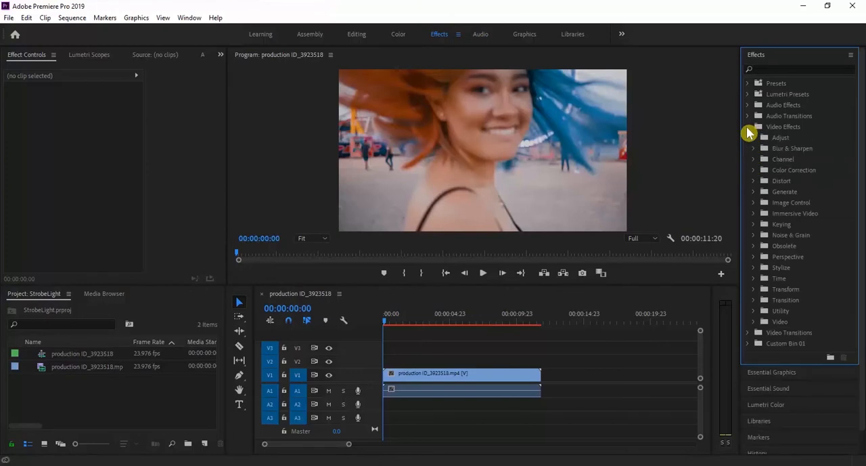
left_click(754, 268)
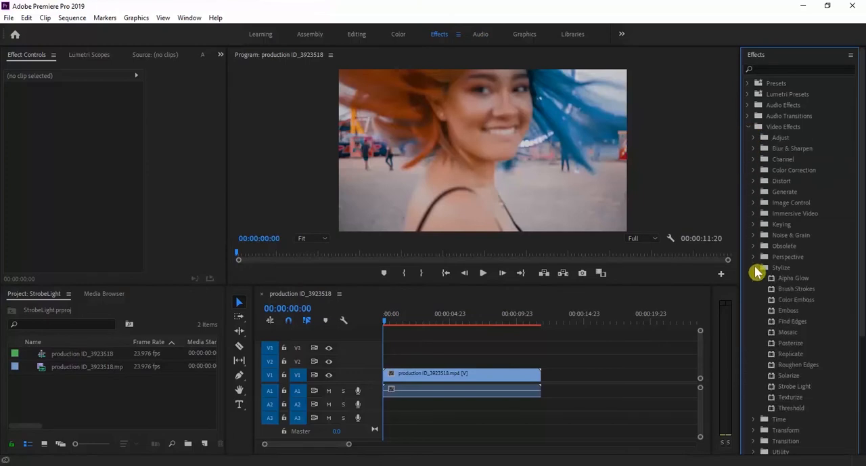
left_click(790, 389)
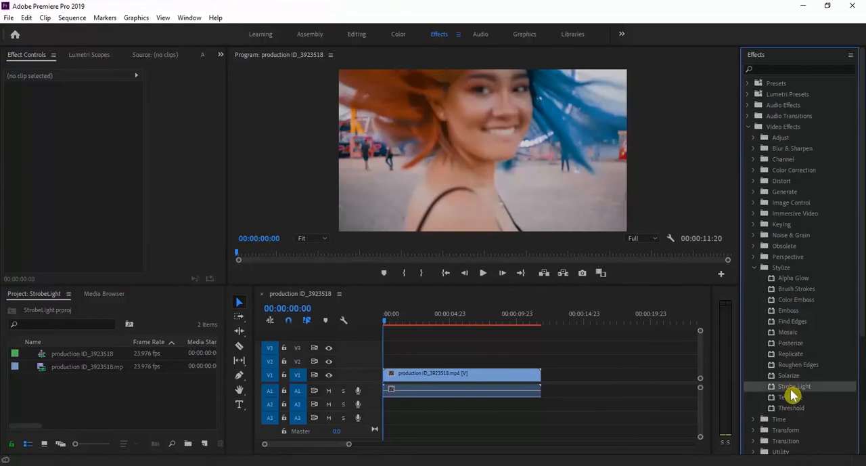
left_click_drag(792, 392, 503, 381)
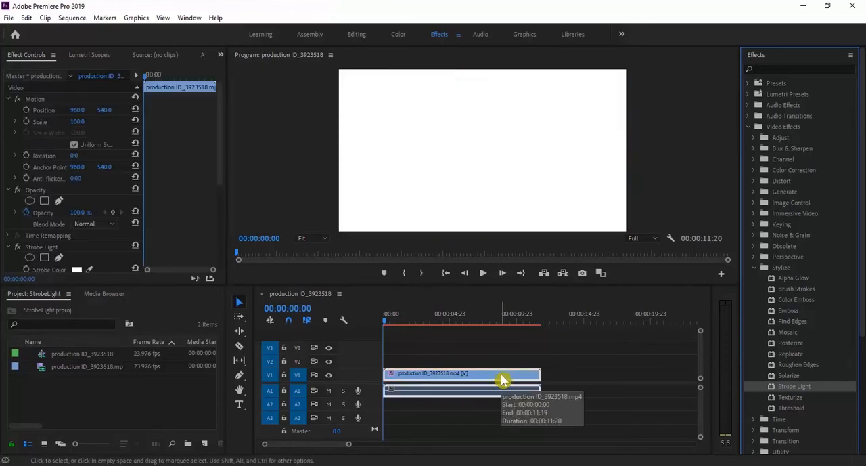
Step: Toggle the clip's Strobe Light effect off and on at the sequence start to compare the picture with and without it
left_click_drag(385, 321, 383, 347)
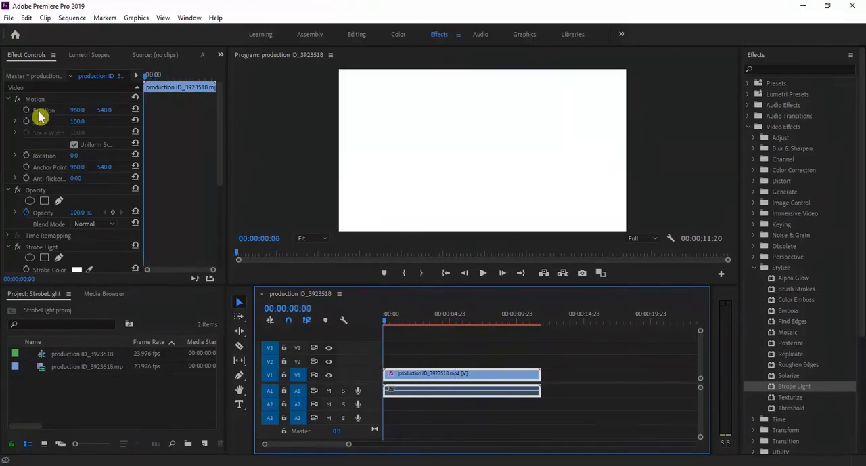
left_click(37, 62)
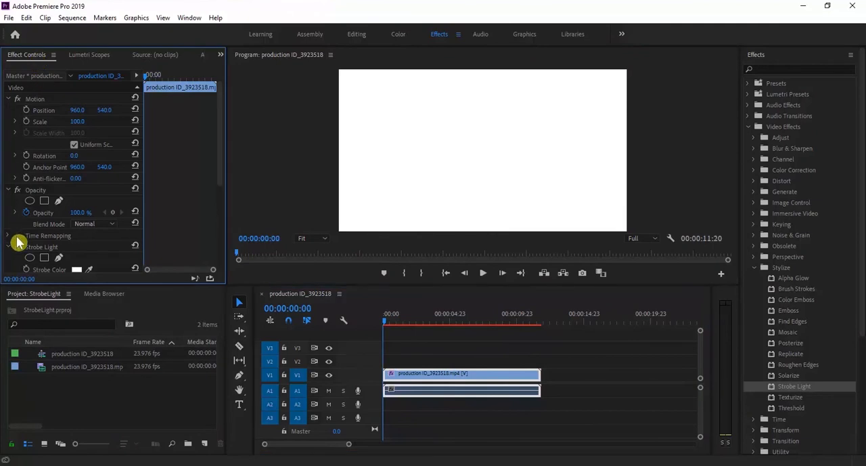
scroll(18, 242, "down", 3)
left_click(8, 214)
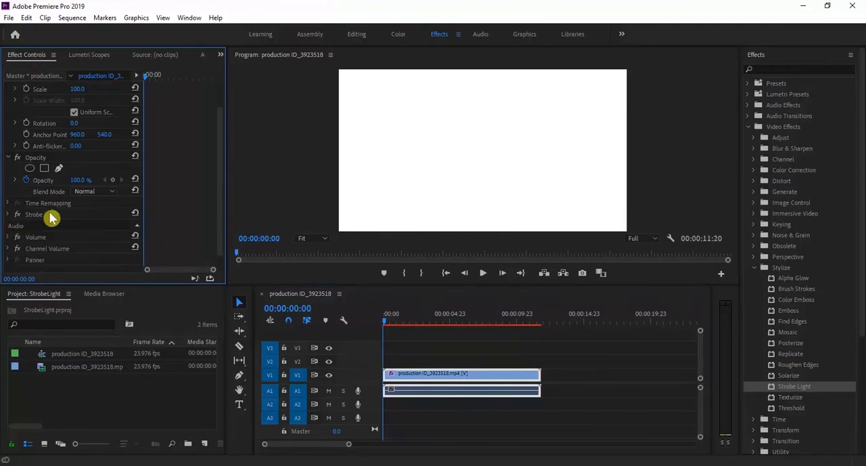
scroll(14, 211, "down", 1)
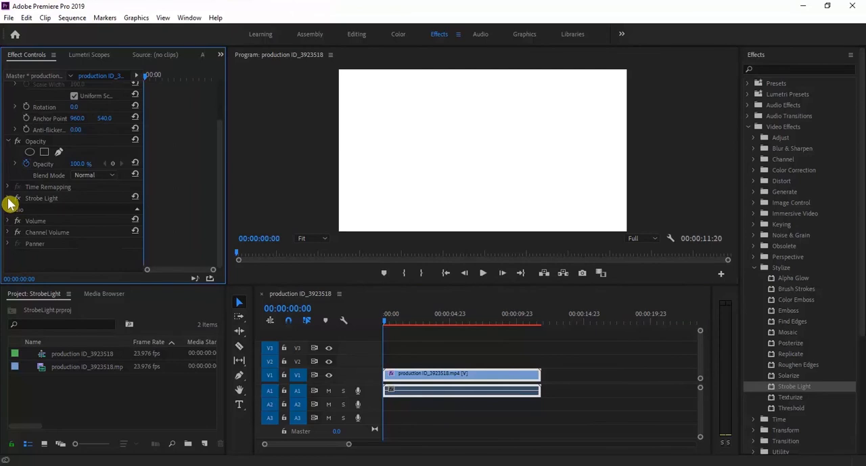
left_click(452, 380)
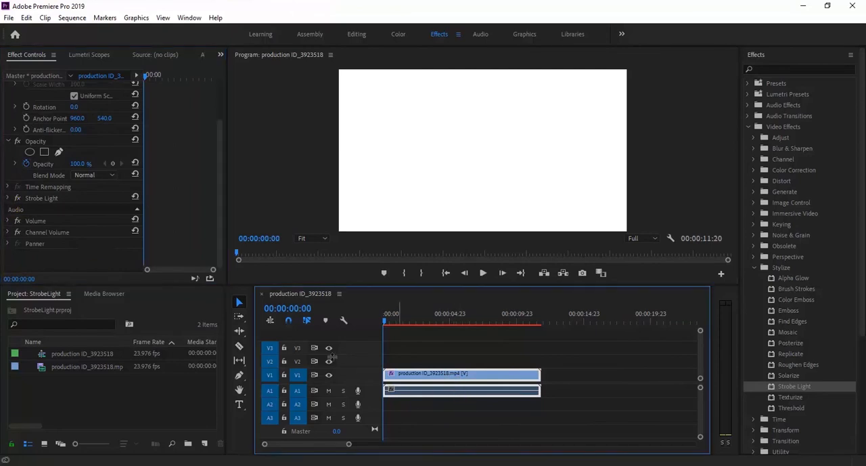
left_click(51, 200)
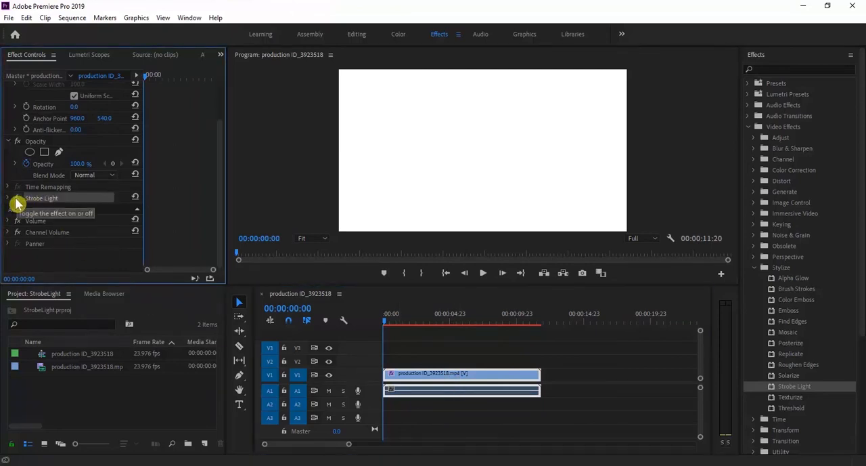
left_click(16, 200)
left_click(16, 199)
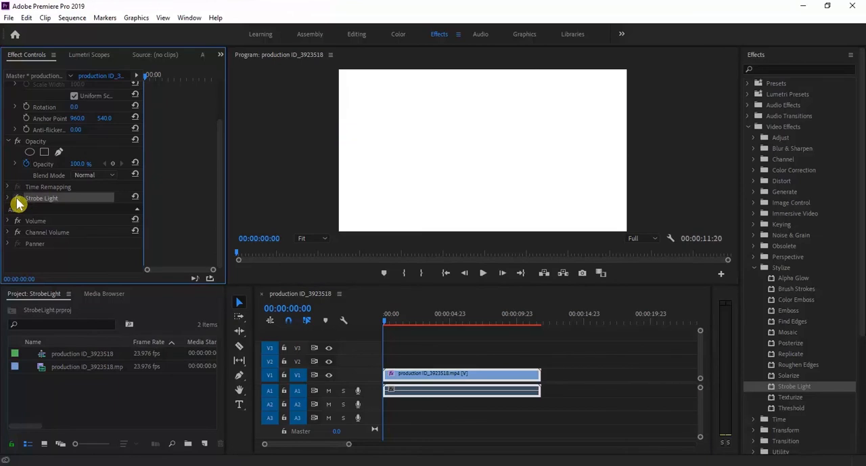
left_click(17, 200)
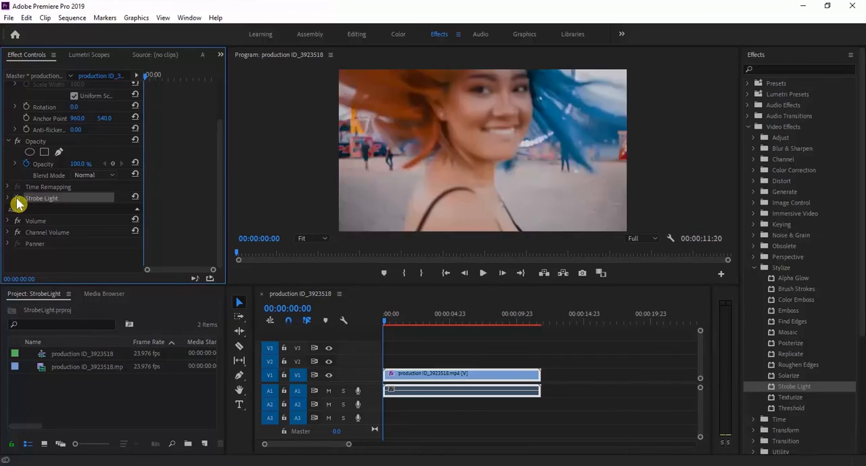
left_click(16, 201)
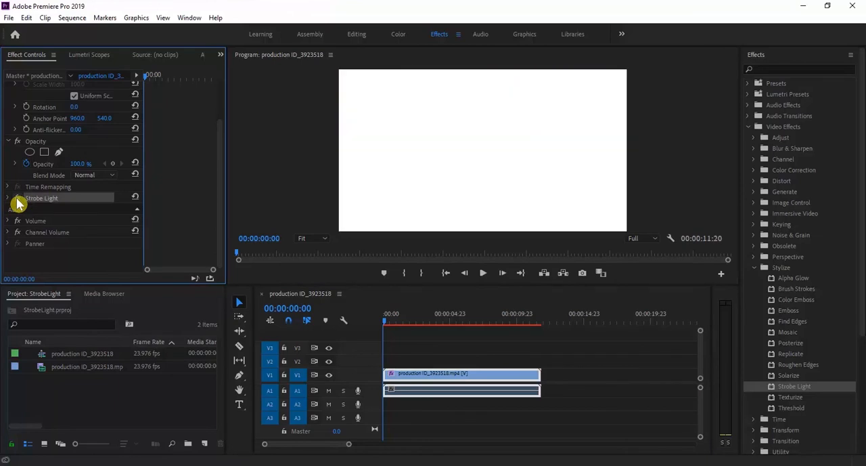
left_click(16, 200)
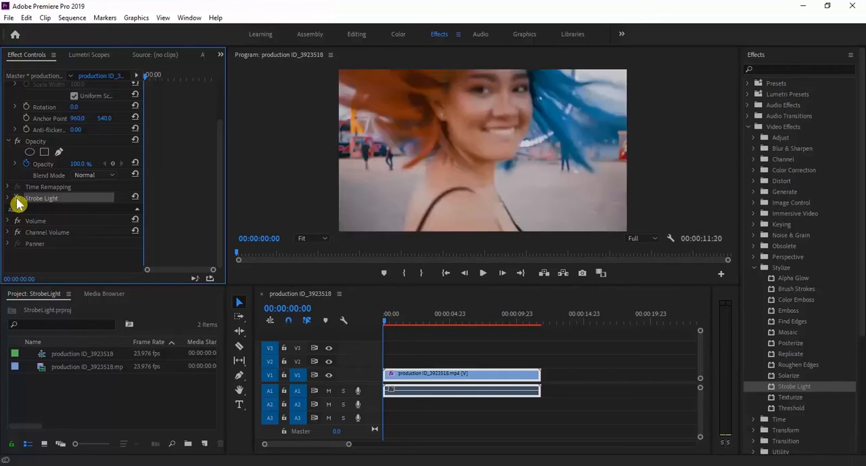
Step: Set the Strobe Light effect's Strobe Color to red (FF2121) and play part of the sequence
left_click(8, 197)
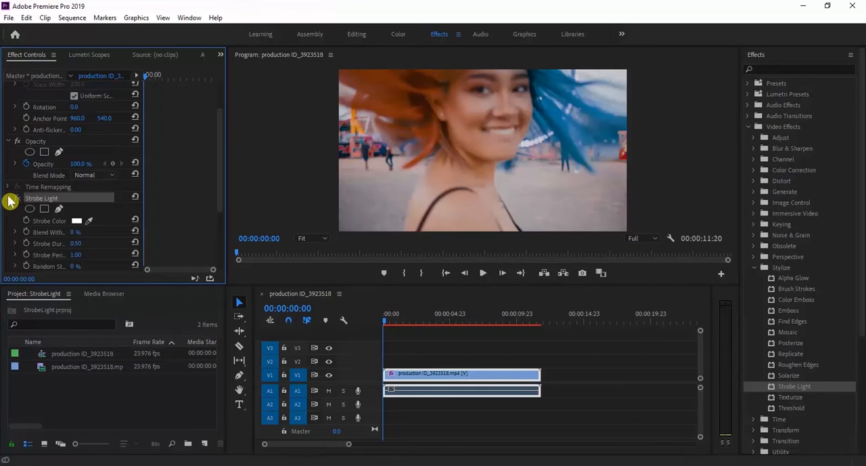
scroll(9, 200, "down", 1)
scroll(209, 228, "down", 3)
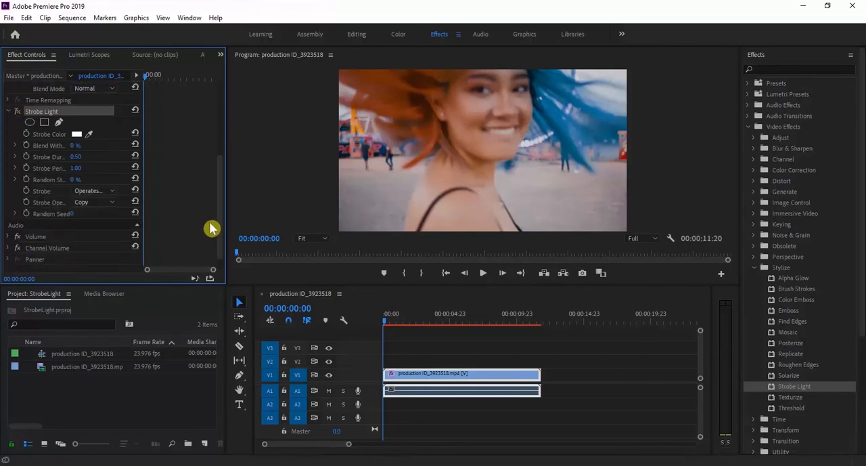
left_click(78, 136)
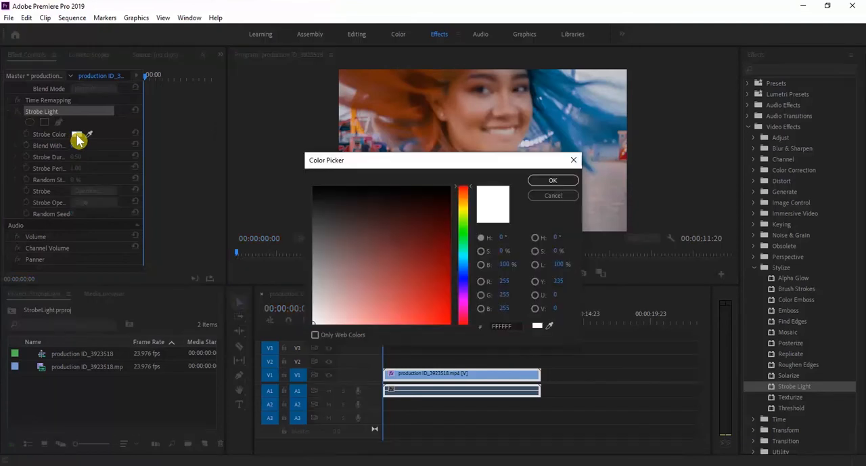
left_click(438, 320)
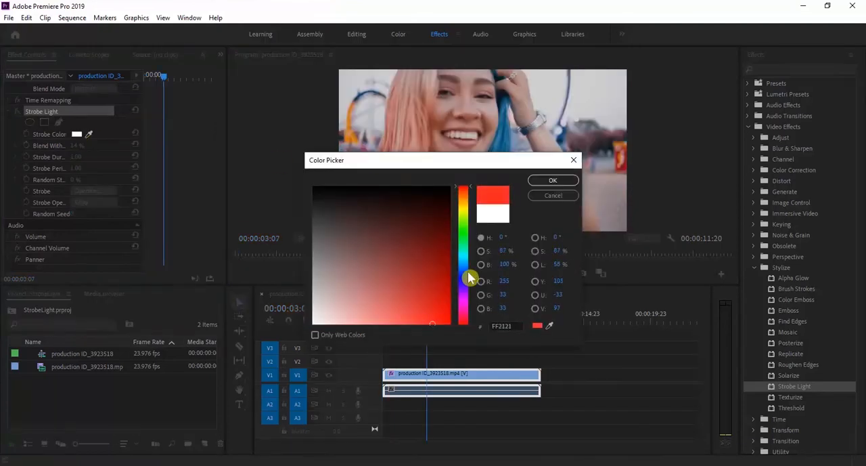
left_click(540, 180)
key("space")
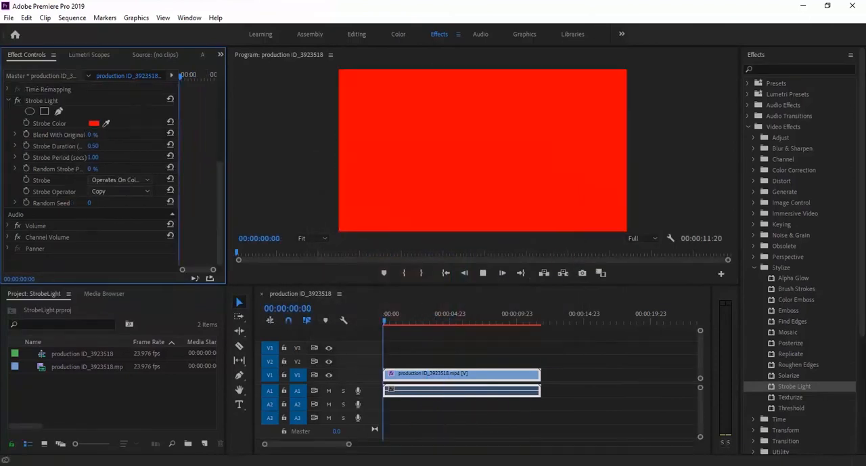
key("space")
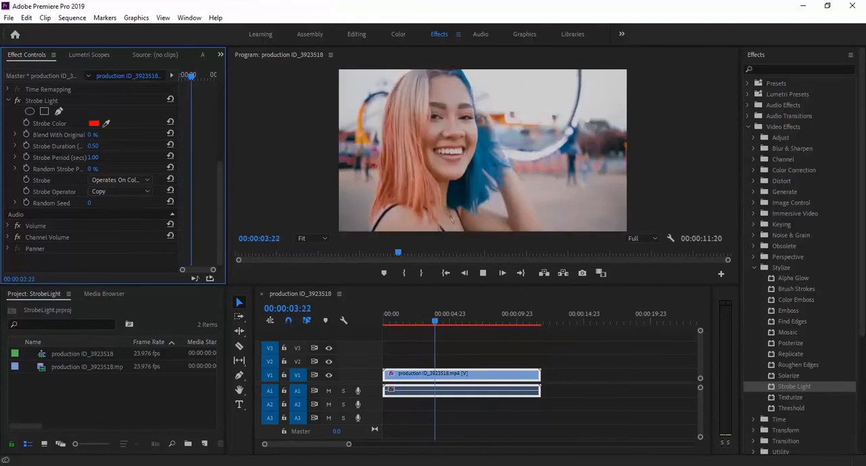
key("space")
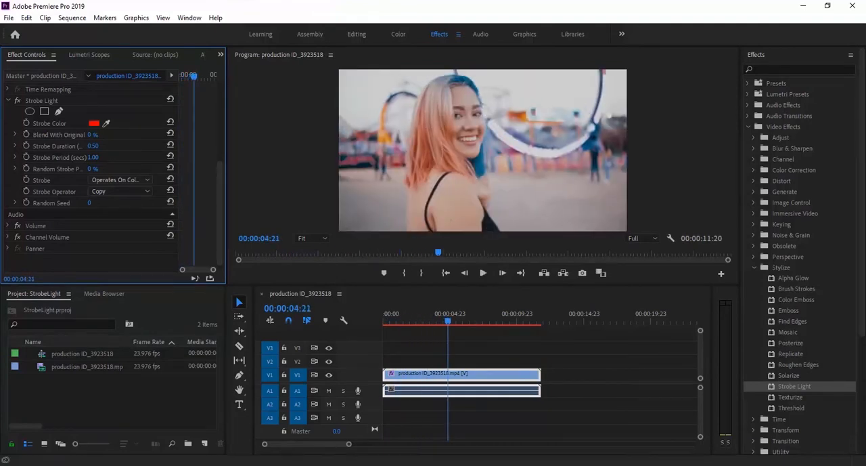
Step: Set the Strobe Light's Blend With Original to 24% and preview the sequence from near its start
left_click(55, 136)
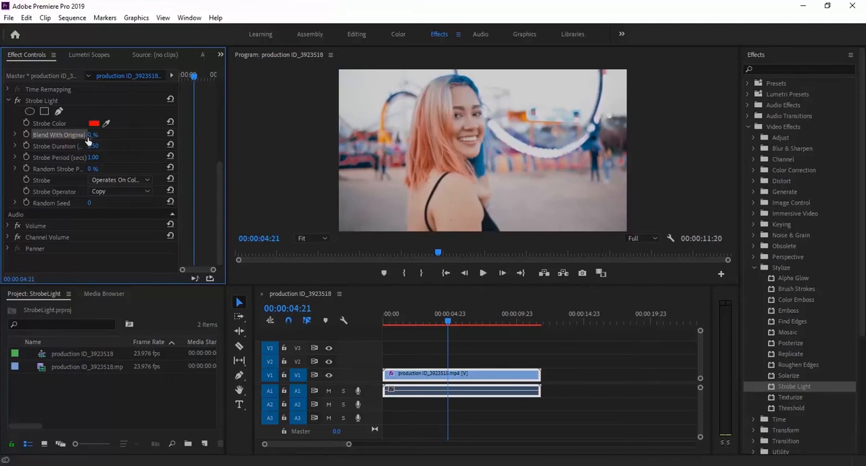
left_click(15, 135)
left_click_drag(21, 158, 48, 155)
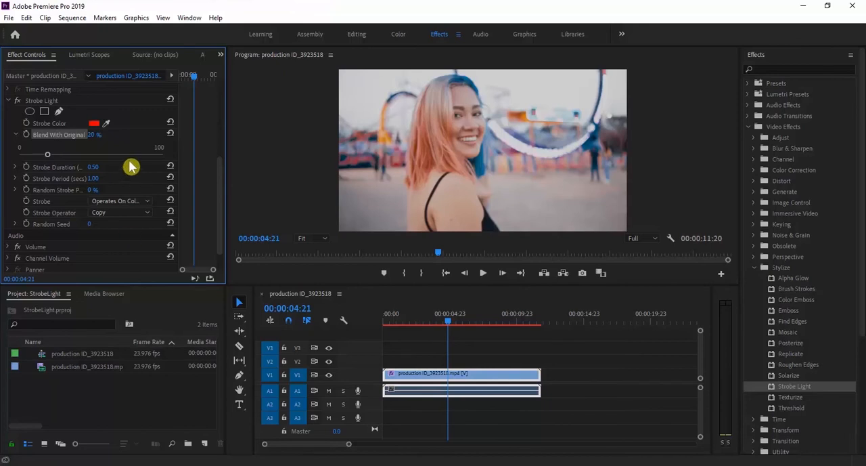
mouse_move(48, 157)
left_mouse_down()
mouse_move(37, 158)
mouse_move(55, 160)
left_mouse_up()
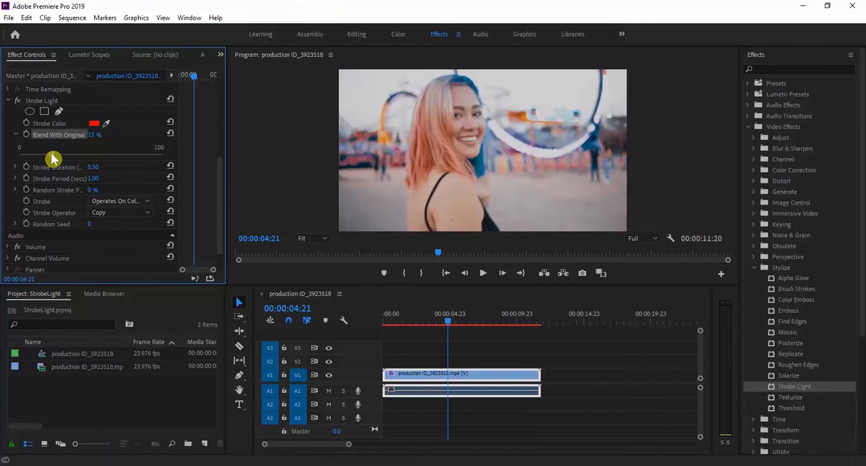
left_click(393, 323)
key("space")
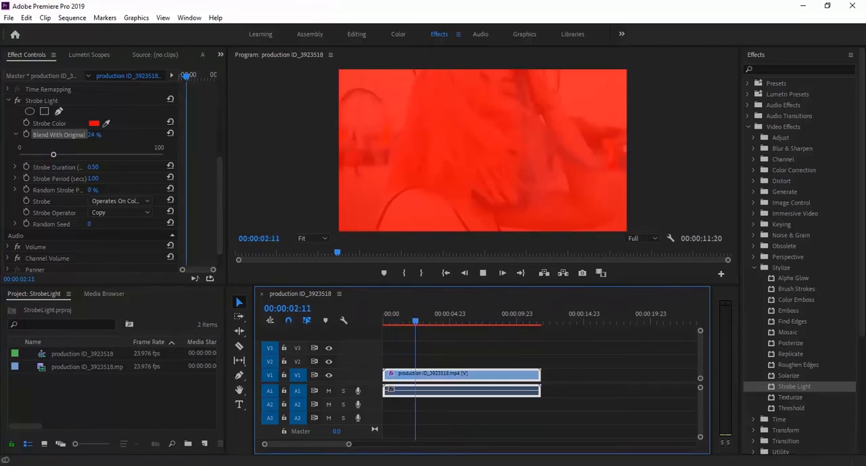
key("space")
Step: Raise Blend With Original through 34% to 49% while previewing the sequence, and collapse its slider
left_click_drag(56, 157, 65, 158)
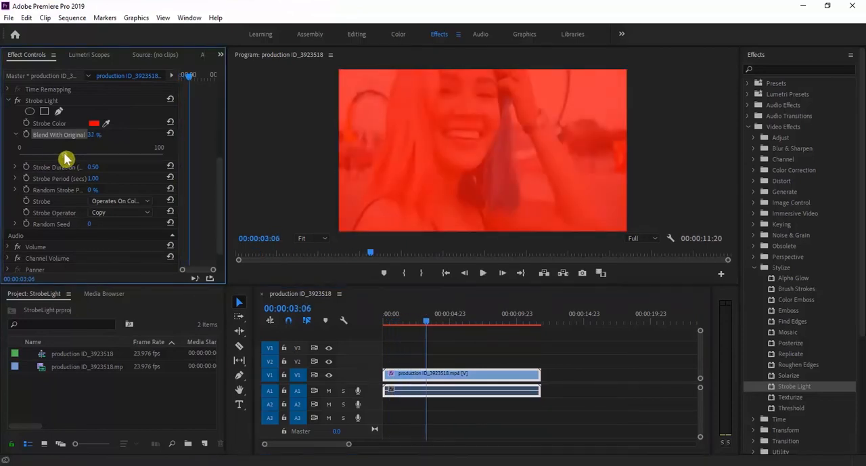
left_click(393, 322)
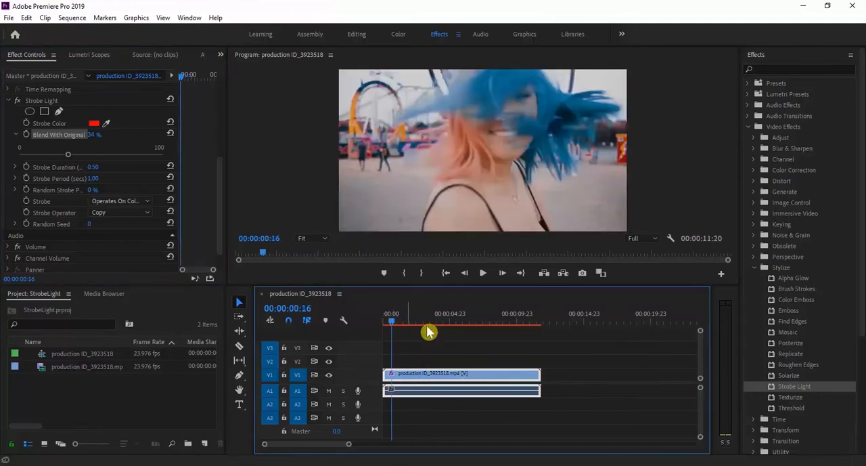
key("space")
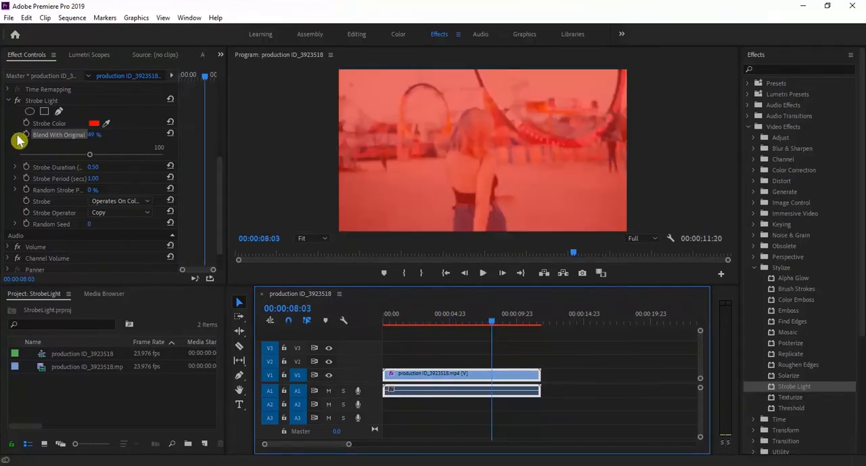
left_click(18, 136)
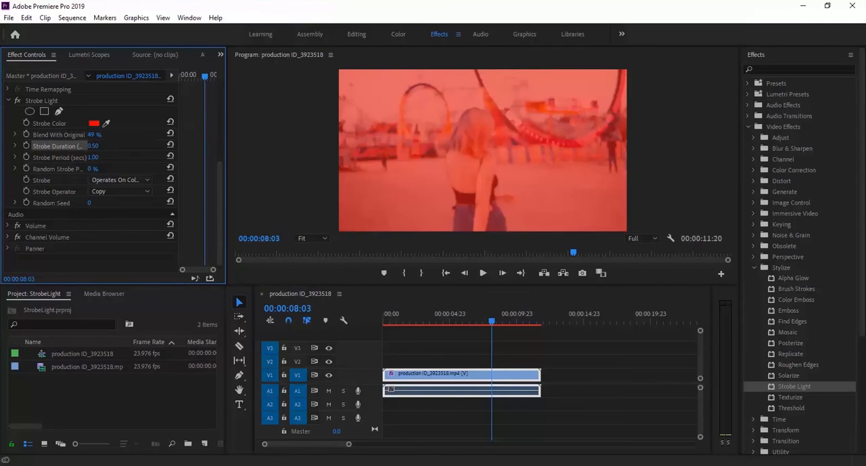
Step: Set the Strobe Light's Strobe Duration to 0.30 and preview the sequence from near its start
left_click_drag(92, 145, 101, 145)
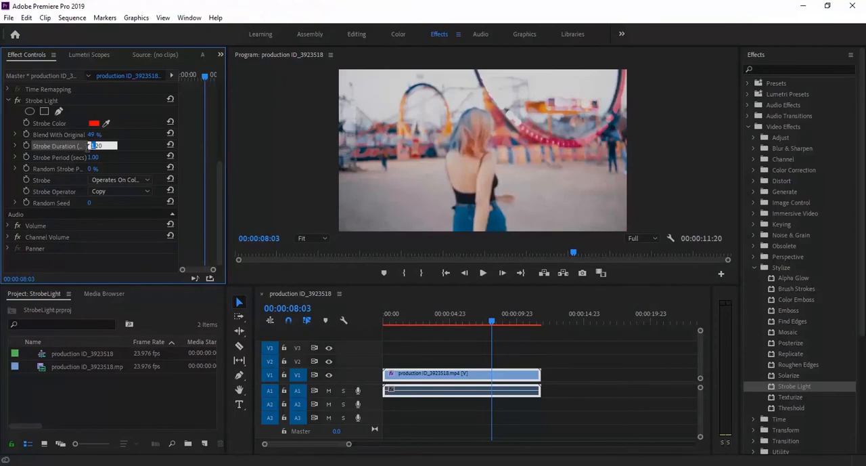
left_click(15, 145)
left_click_drag(57, 166, 41, 172)
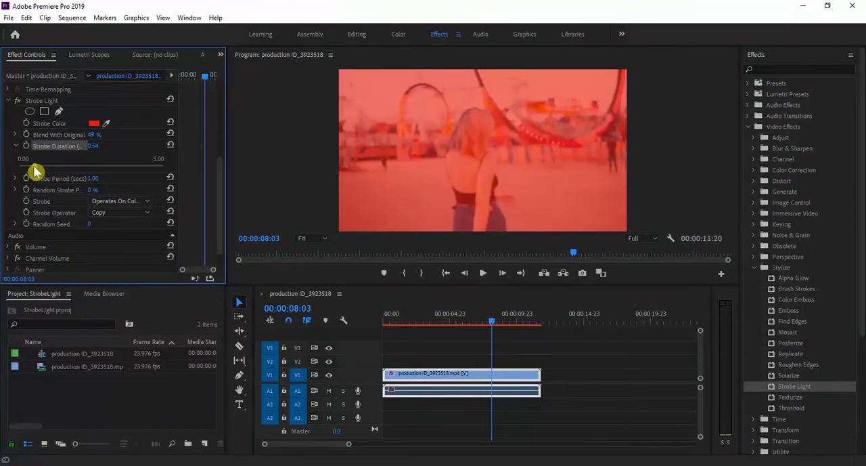
left_click(386, 319)
key("space")
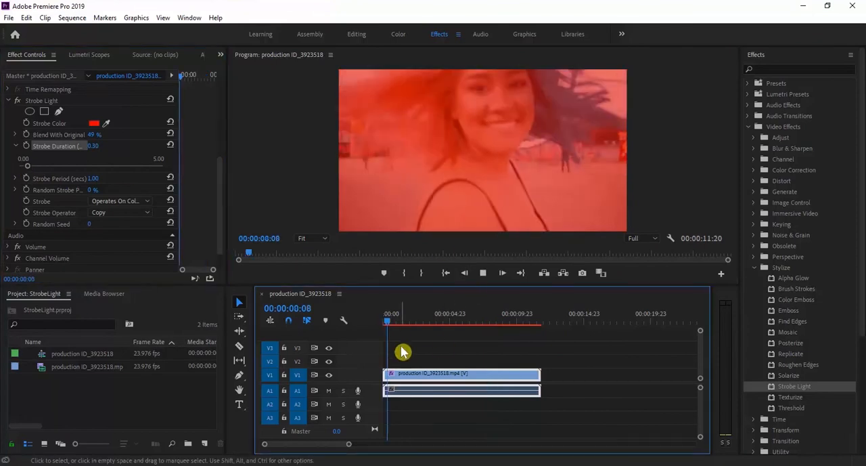
key("space")
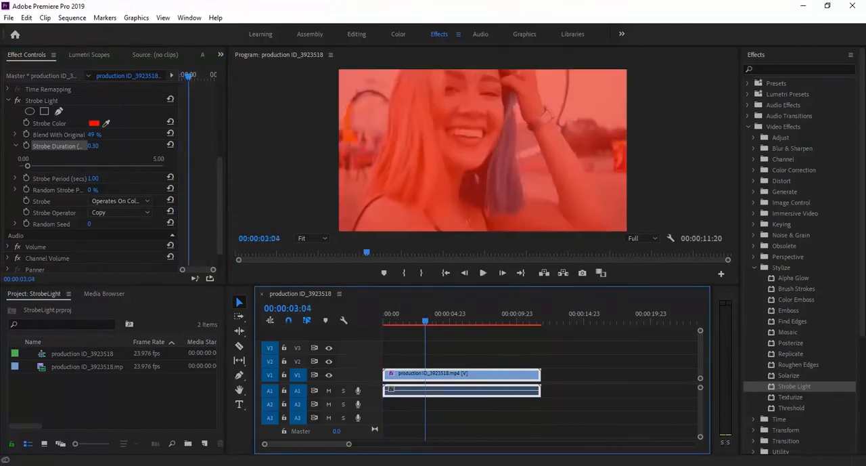
Step: Lower the Strobe Duration to 0.10, play the sequence from its start, and collapse the duration slider
left_click(94, 146)
left_click_drag(425, 321, 377, 348)
key("space")
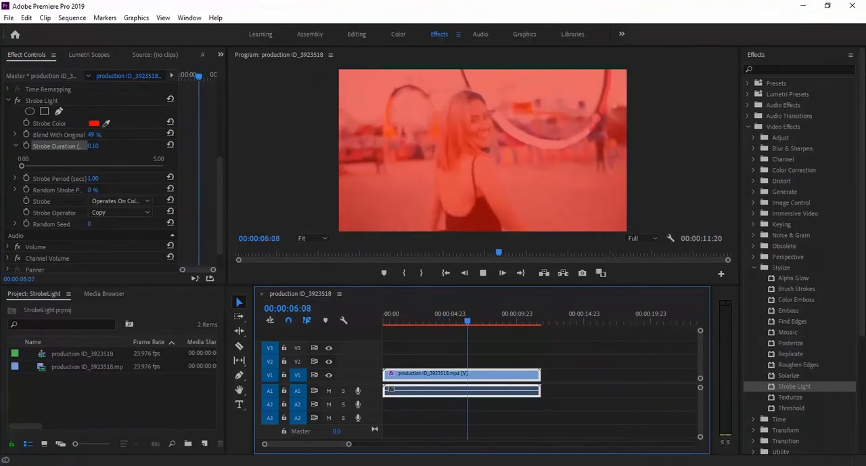
left_click(16, 147)
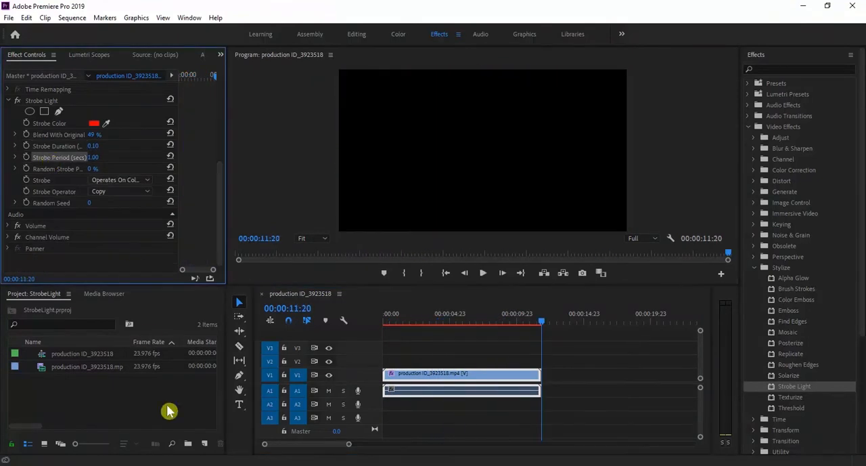
Step: Raise the Strobe Light's Strobe Period to 2.45 and preview the sequence from its start
left_click(15, 157)
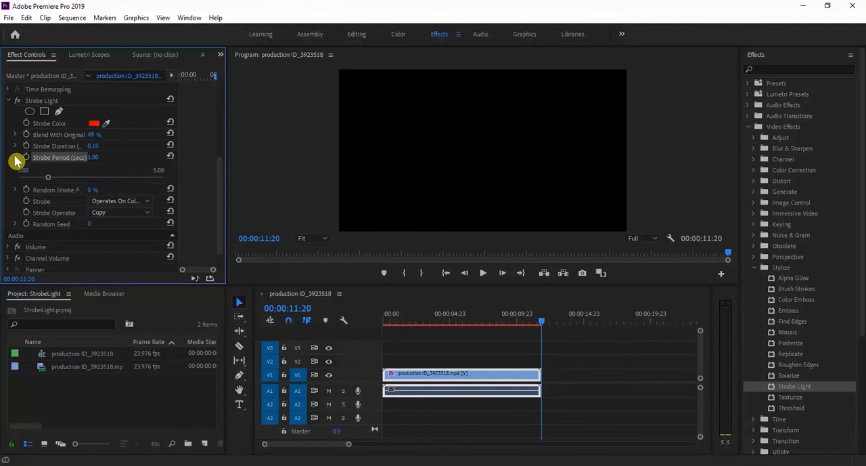
left_click_drag(430, 319, 364, 321)
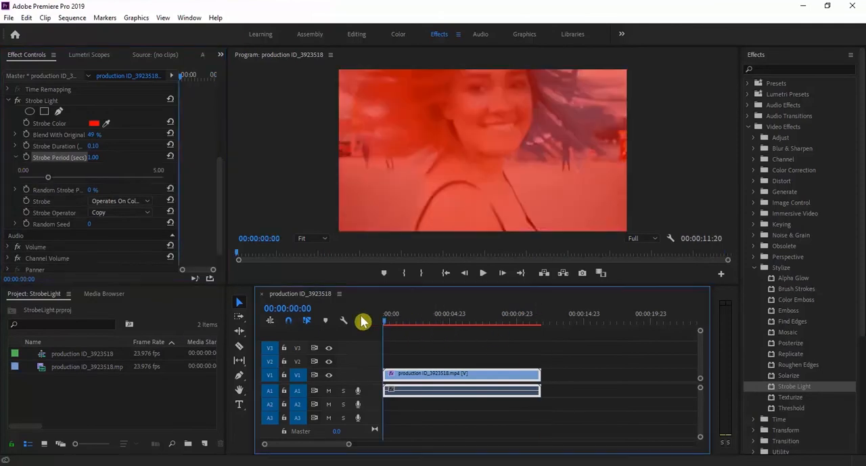
left_click(48, 177)
left_click_drag(28, 182, 32, 185)
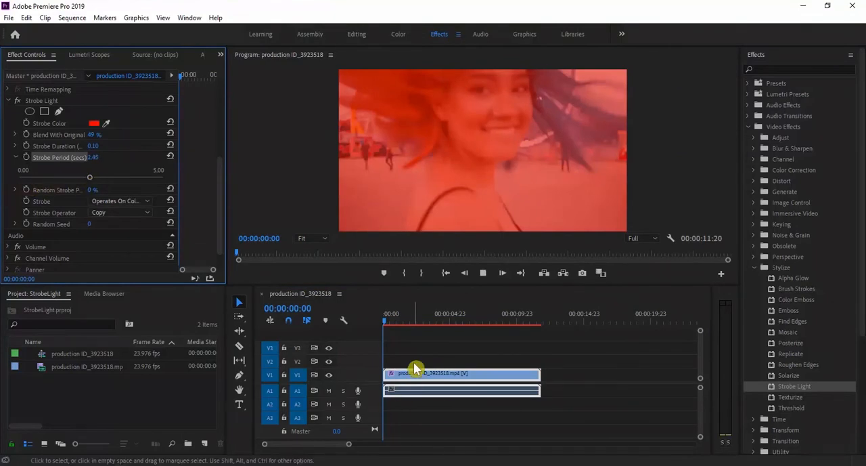
key("space")
key("space")
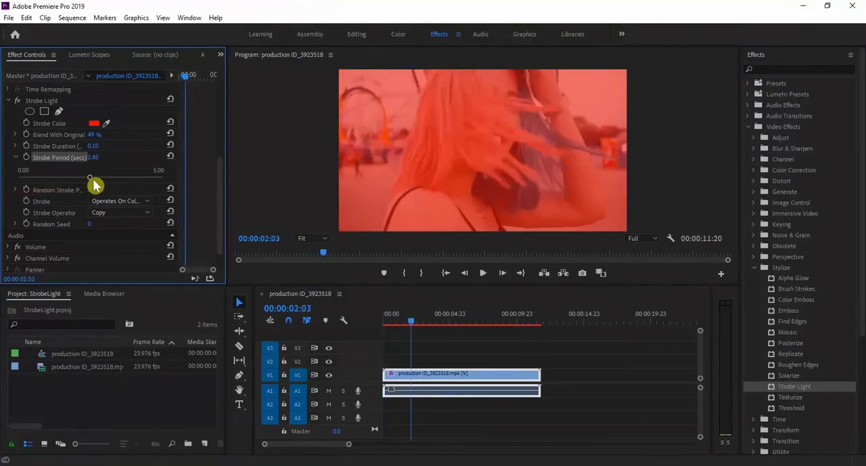
Step: Set the Strobe Period to 0.36, preview the sequence from near its start, and collapse the period slider
left_click_drag(30, 183, 27, 180)
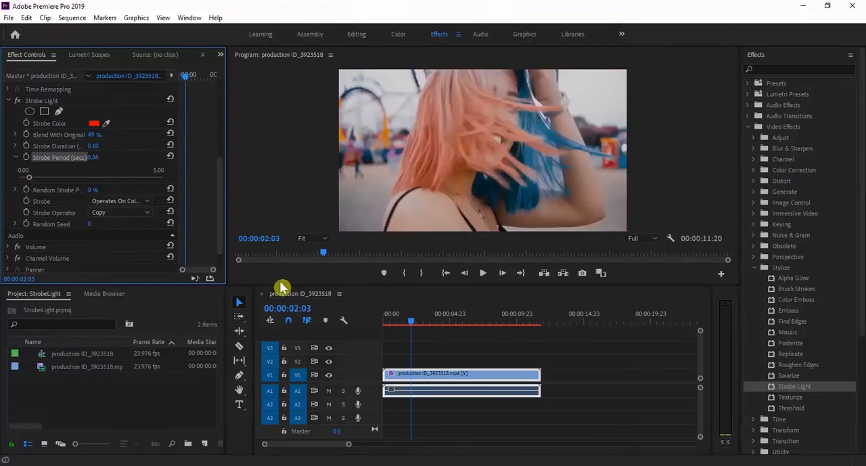
left_click(389, 318)
key("space")
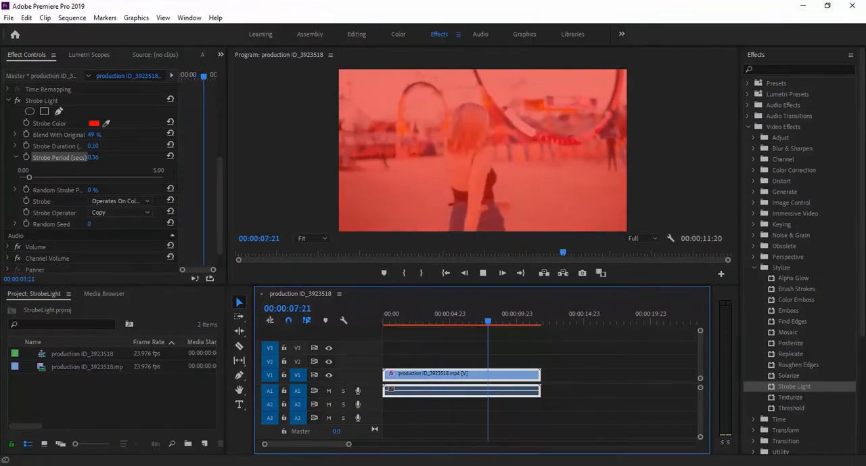
left_click(16, 157)
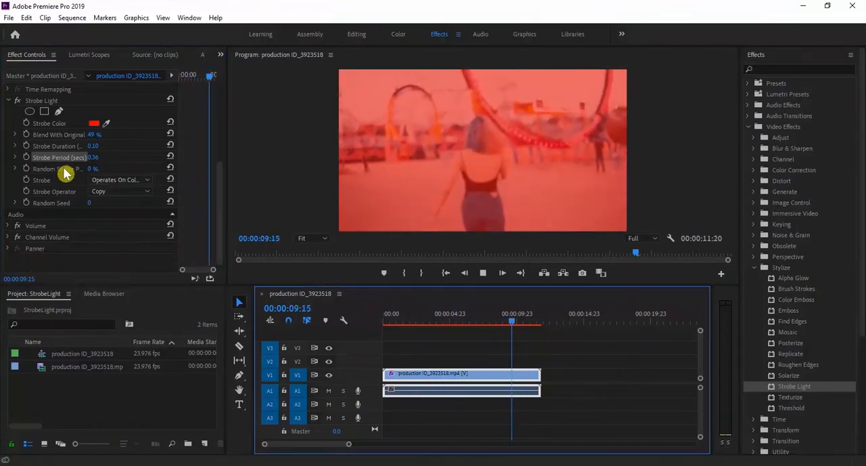
Step: Set the Strobe Light's Random Strobe Probability to 41% and preview the sequence from near its start
left_click(62, 169)
key("space")
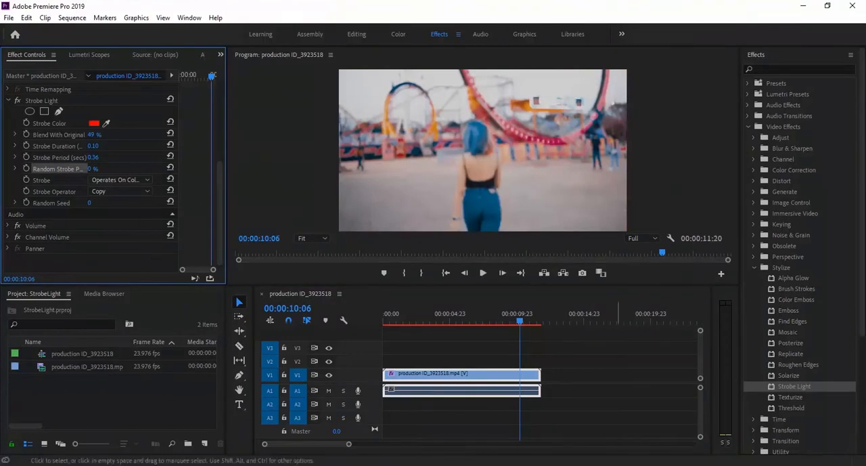
left_click(16, 169)
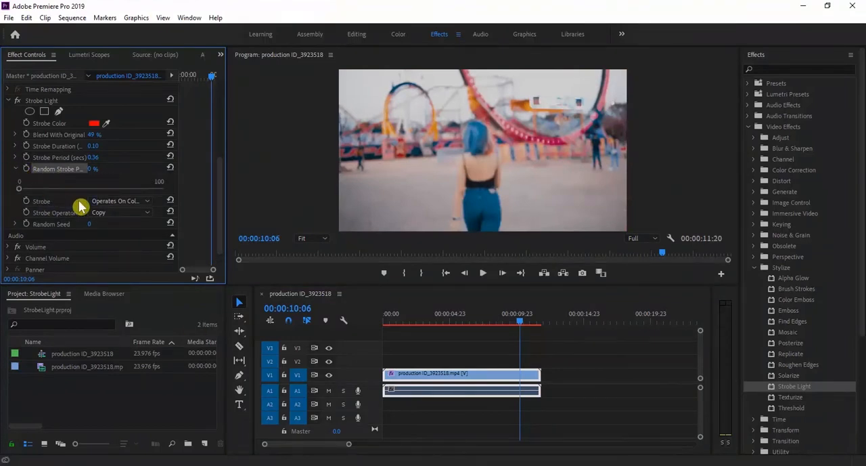
left_click_drag(24, 193, 29, 193)
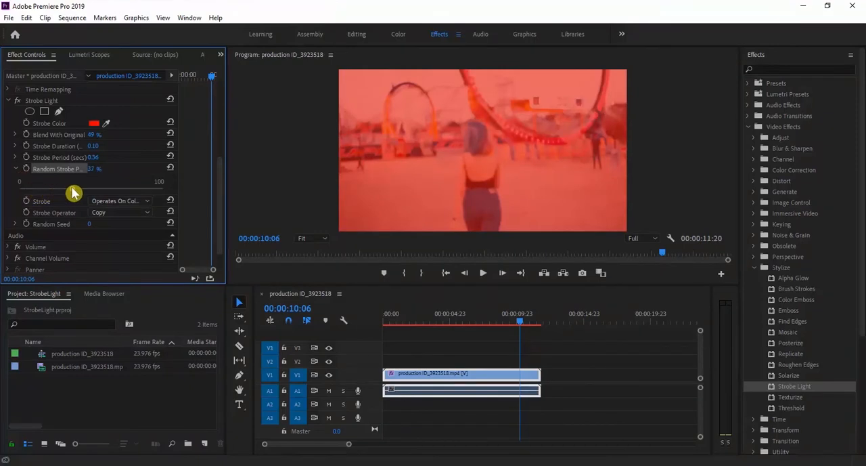
left_click_drag(84, 192, 104, 194)
left_click(387, 322)
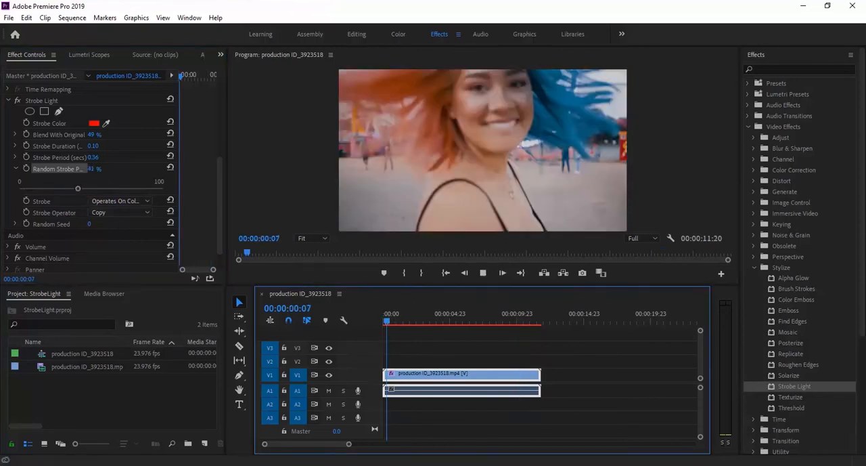
key("space")
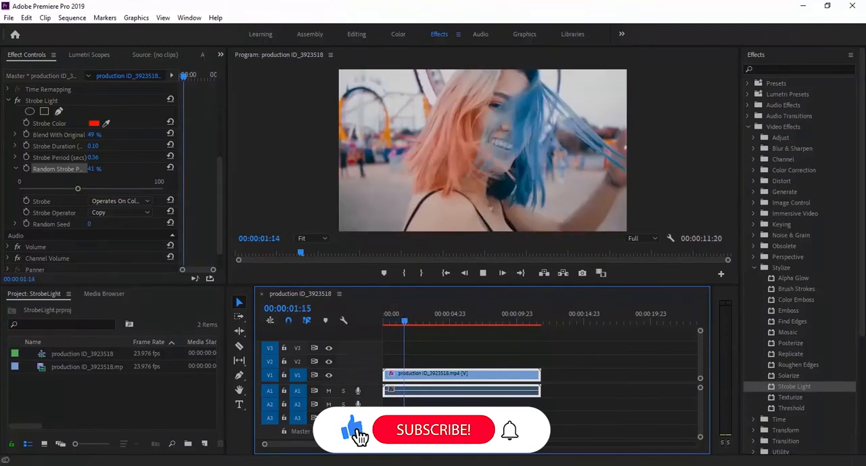
key("space")
Step: Lower the Random Strobe Probability to 20%, play more of the sequence, and collapse the probability slider
left_click(47, 189)
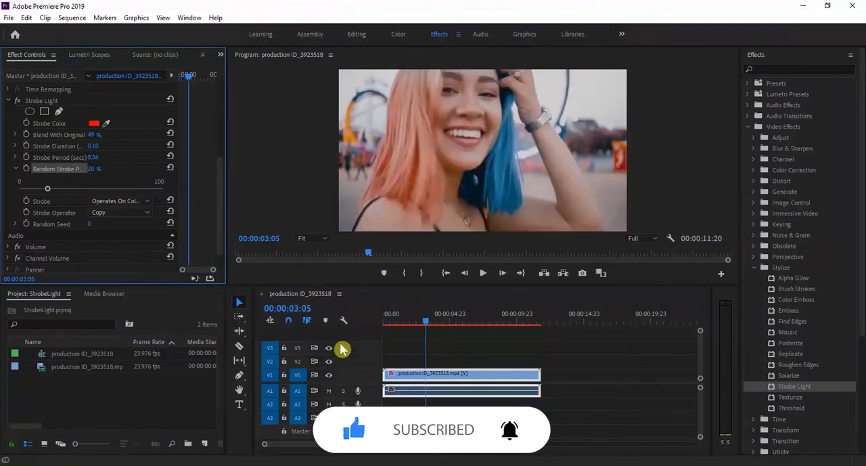
key("space")
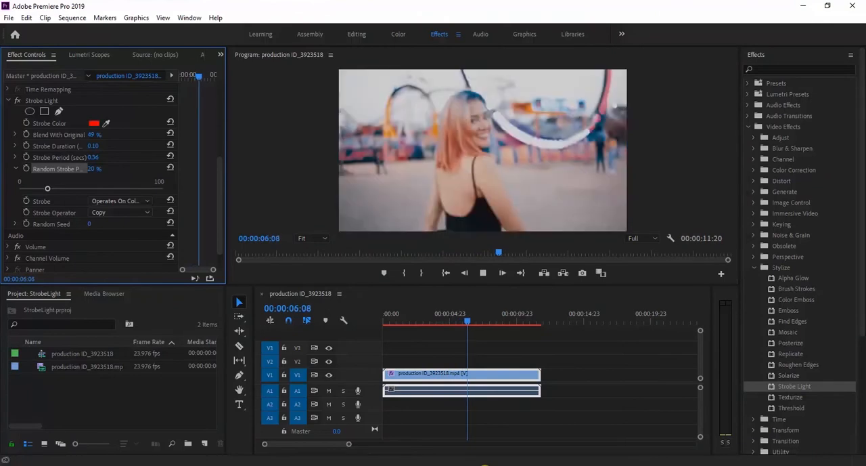
key("space")
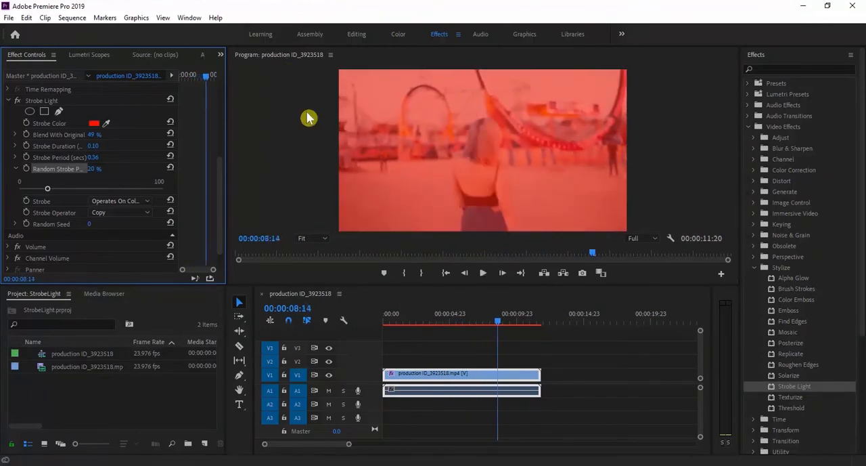
left_click(15, 169)
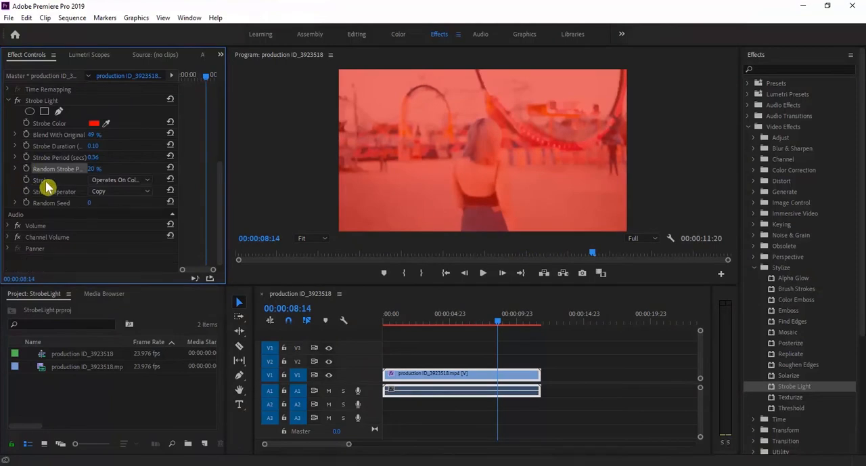
Step: Try the Makes Layer Transparent option for Strobe and scrub back through the sequence to check it
left_click(40, 181)
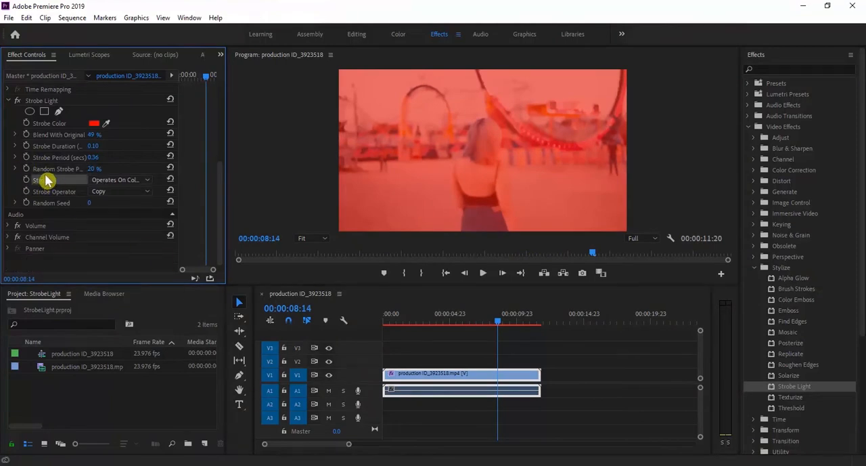
left_click(98, 180)
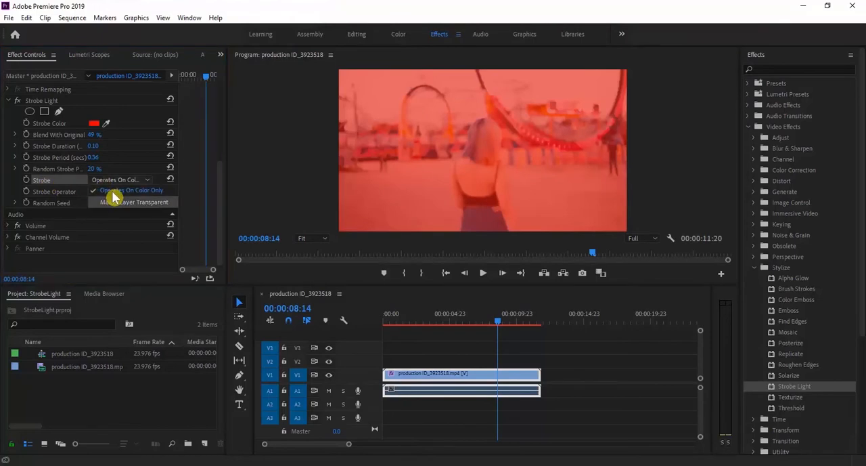
left_click(119, 202)
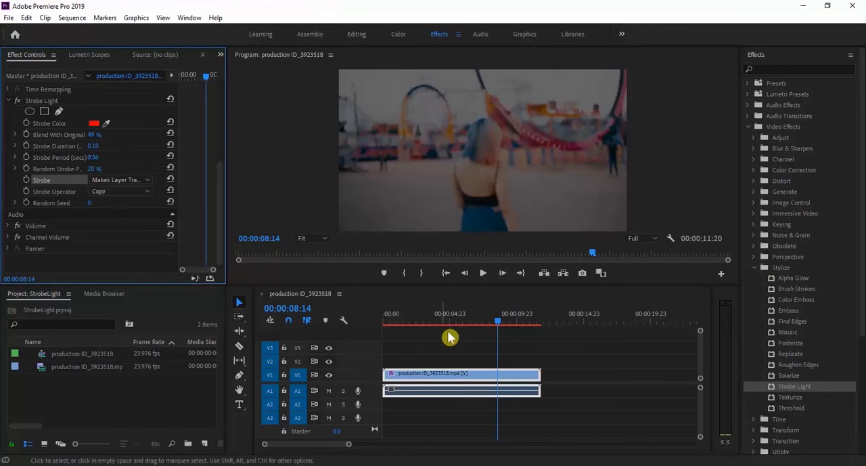
left_click_drag(490, 325, 416, 328)
Step: Return the Strobe option to Operates On Color Only and preview the sequence from its start
left_click(129, 185)
left_click(127, 194)
left_click_drag(413, 320, 382, 331)
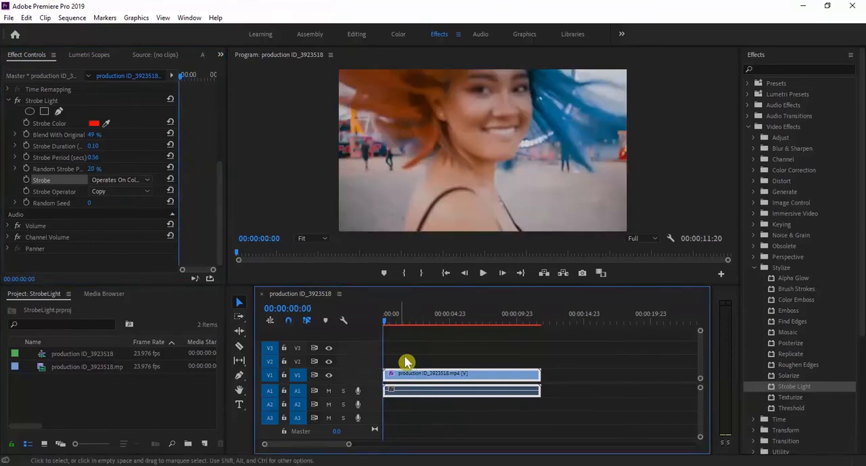
key("space")
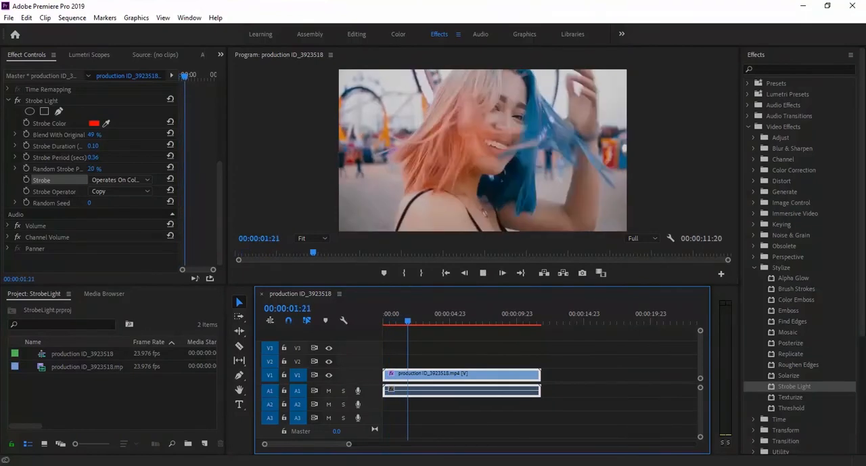
key("space")
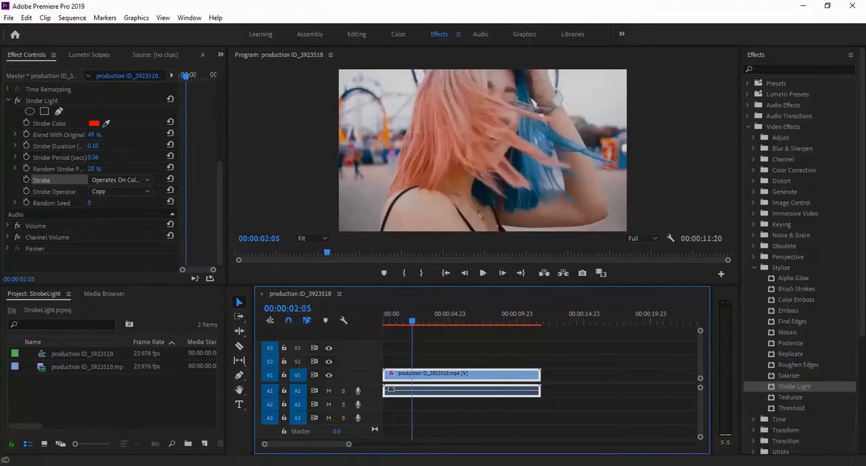
Step: Try the Add and Subtract options for Strobe Operator, playing the sequence from near its start with each
left_click(119, 192)
left_click(120, 201)
left_click_drag(411, 323, 384, 328)
key("space")
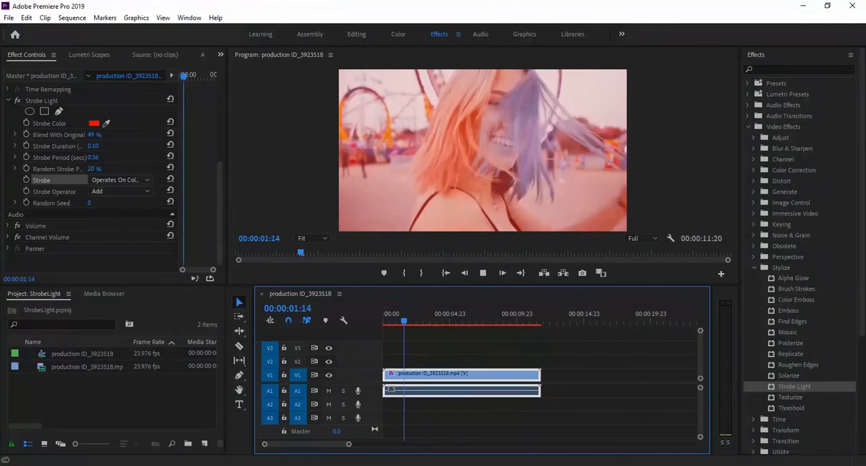
left_click(133, 191)
left_click(124, 228)
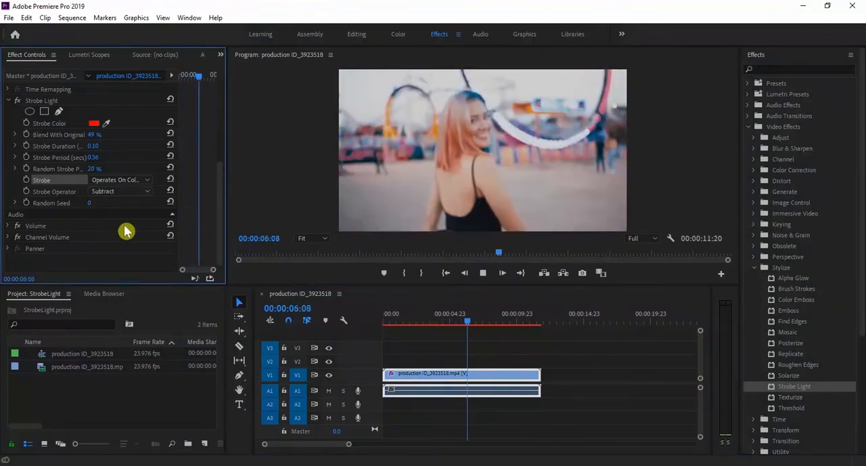
left_click(392, 314)
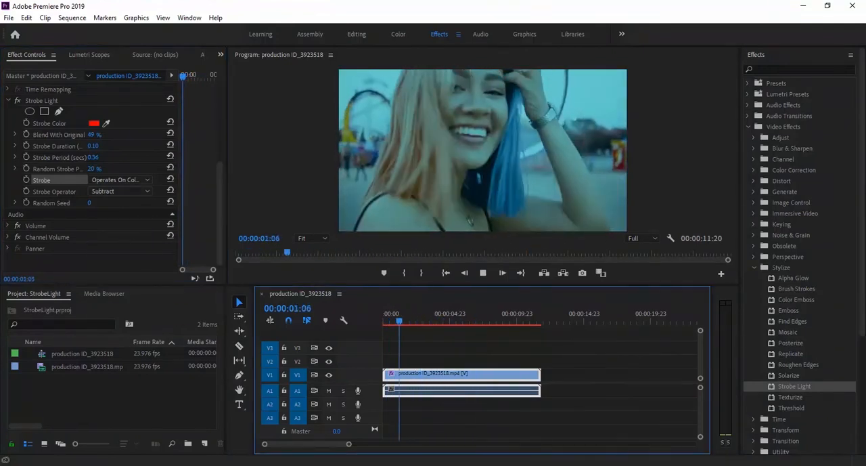
Step: Try the Multiply option for Strobe Operator and play the sequence from near its start
left_click(126, 191)
left_click(145, 241)
left_click(392, 319)
key("space")
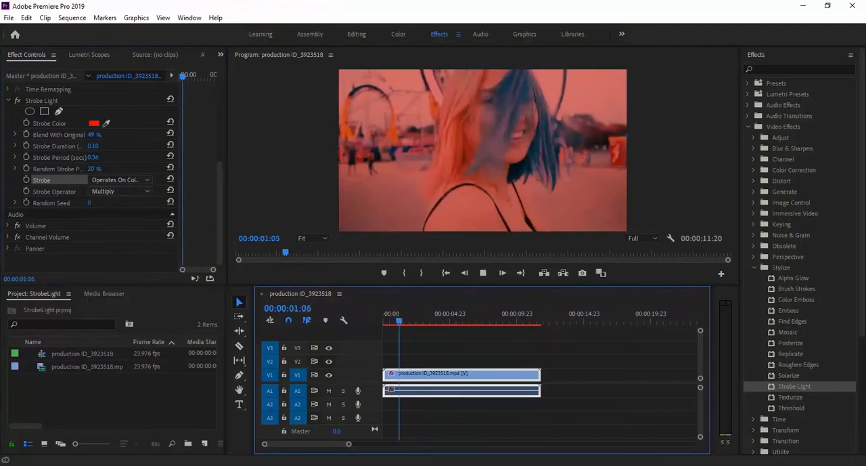
Step: Try the Strobe Operator listed after Multiply and the And operator, previewing each from near the sequence start
left_click(130, 191)
left_click(125, 252)
left_click(393, 315)
left_click(126, 191)
left_click(127, 270)
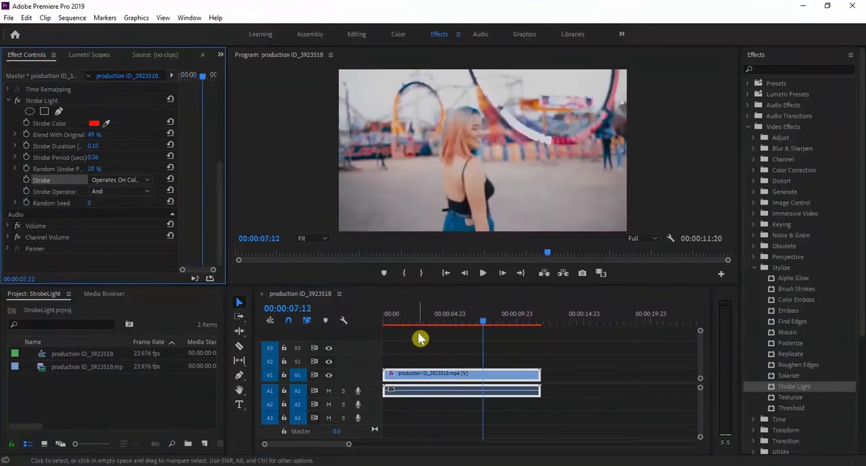
left_click(390, 317)
Step: Try the Lighter Strobe Operator and the one listed after it, previewing the sequence with each
left_click(136, 193)
left_click(127, 297)
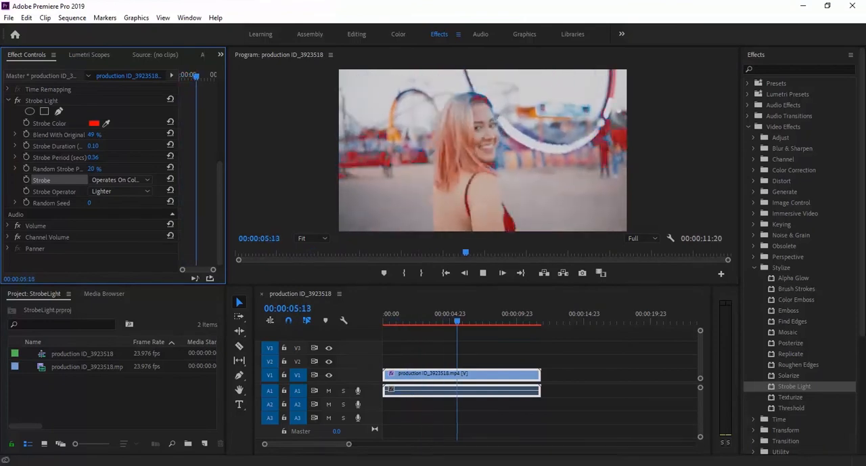
left_click(135, 190)
left_click(109, 309)
left_click(393, 317)
key("space")
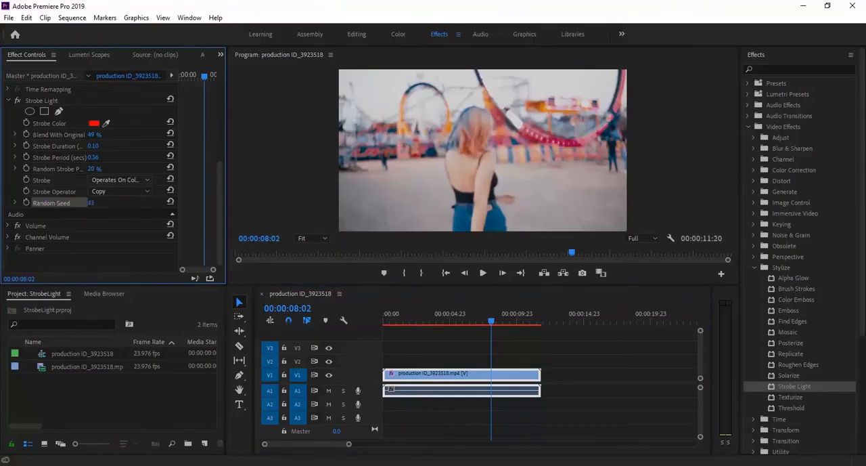
Step: Try a Random Seed of 50 for Strobe Light and play the sequence from near its start
left_click_drag(91, 202, 87, 203)
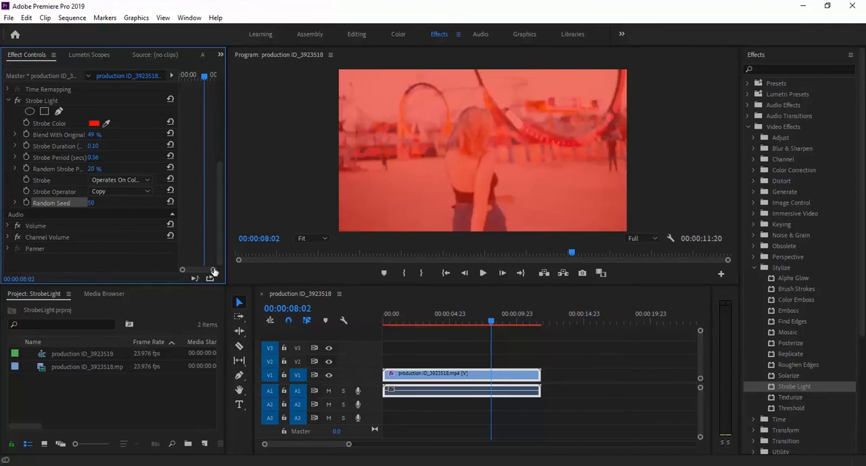
left_click(393, 316)
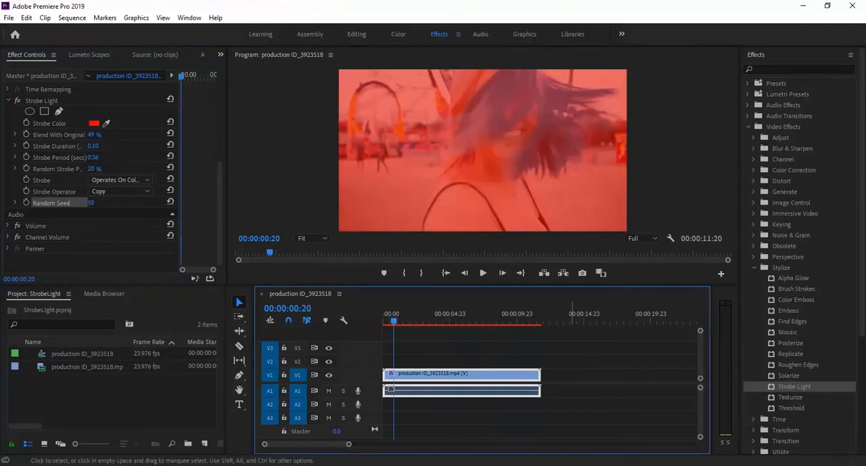
key("space")
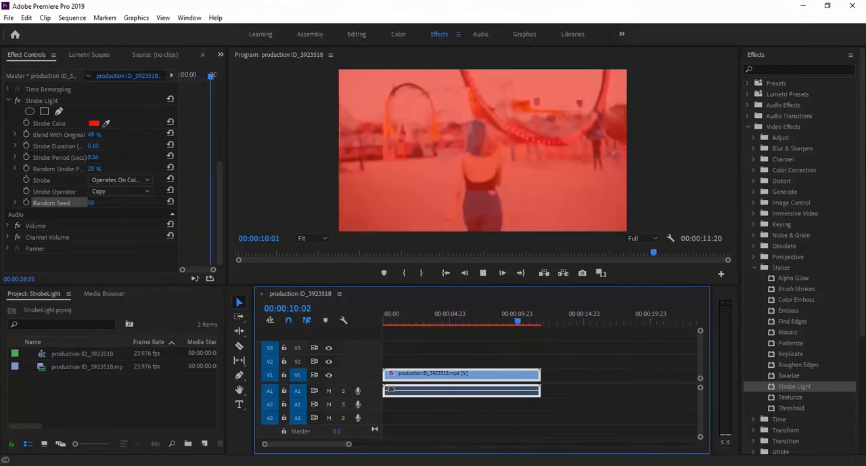
left_click(387, 323)
key("space")
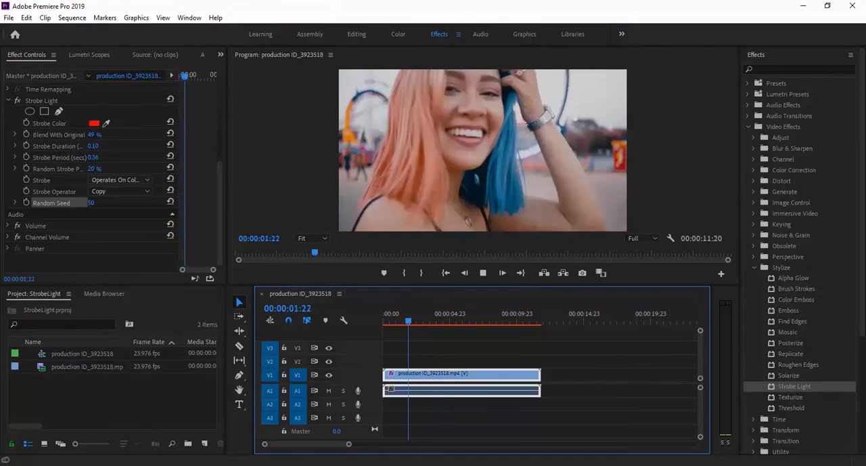
Step: Set the Strobe Light Random Seed to 0 and play the sequence from near its start
left_click(95, 206)
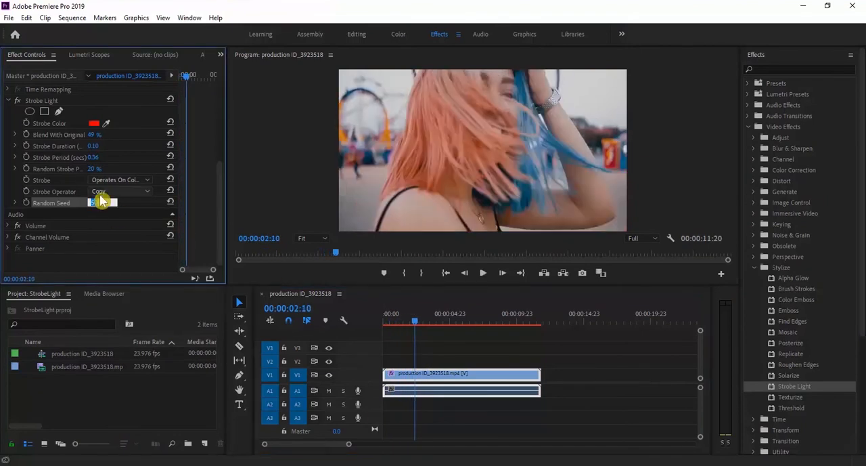
left_click_drag(413, 317, 389, 323)
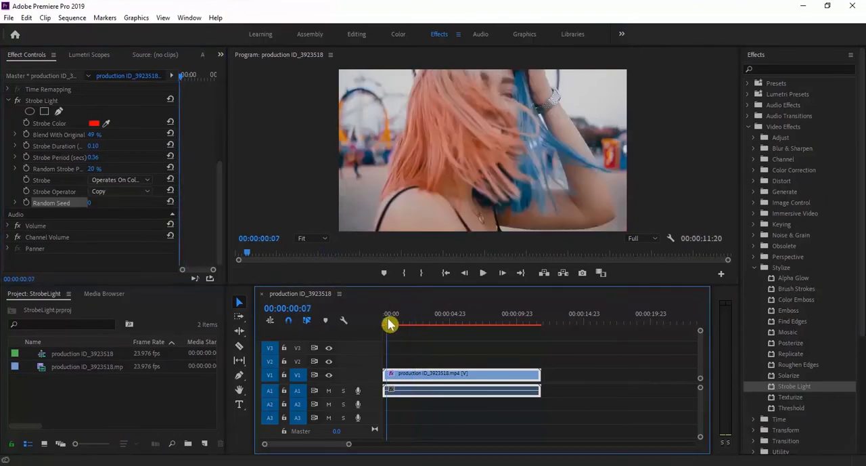
key("space")
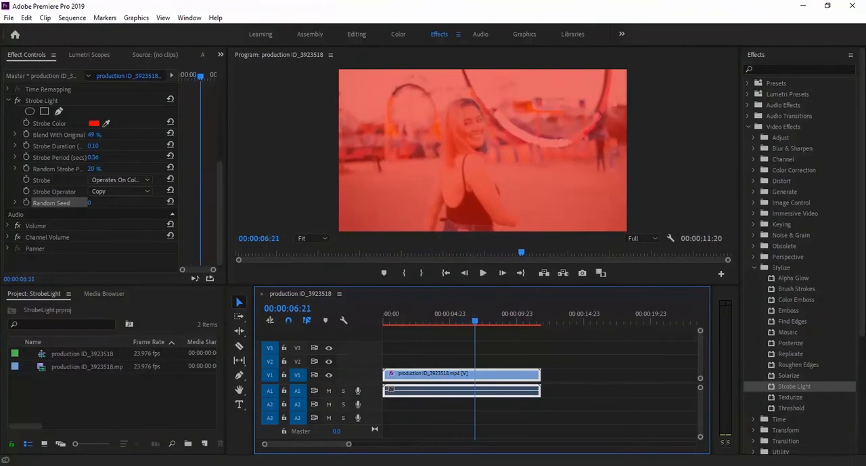
left_click(408, 465)
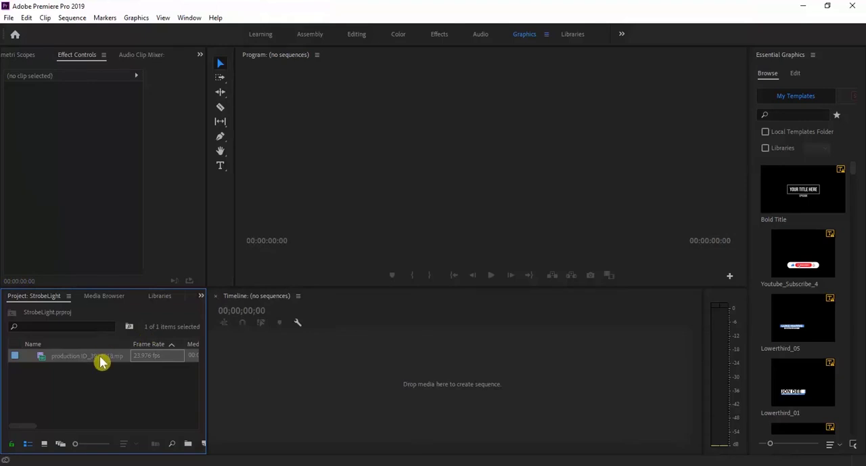
Step: Create a sequence from the production ID_3923518 footage and scrub through the clip
left_click_drag(377, 389, 380, 392)
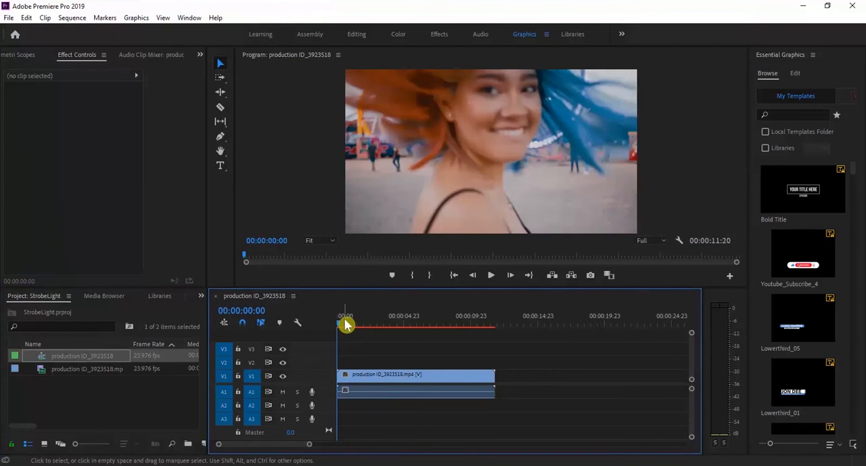
left_click_drag(342, 323, 457, 324)
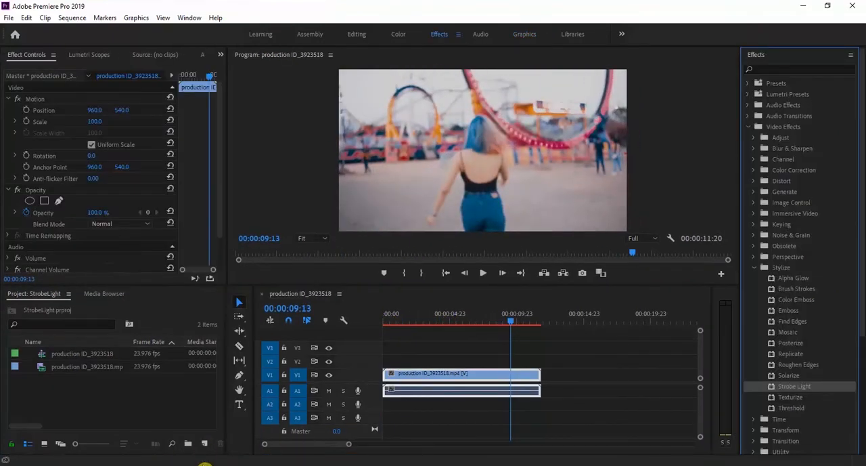
Step: Create a 1920 × 1080, 23.976 fps adjustment layer and place it, shortened, on V2 above the start of the clip
left_click(204, 445)
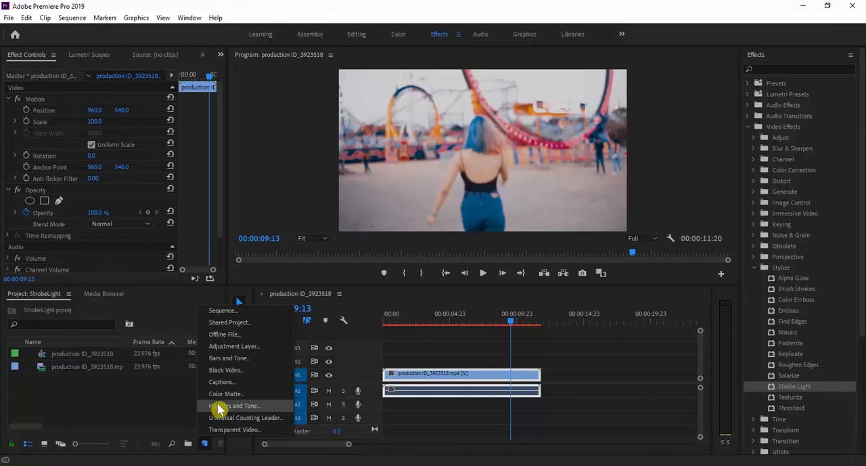
left_click(231, 346)
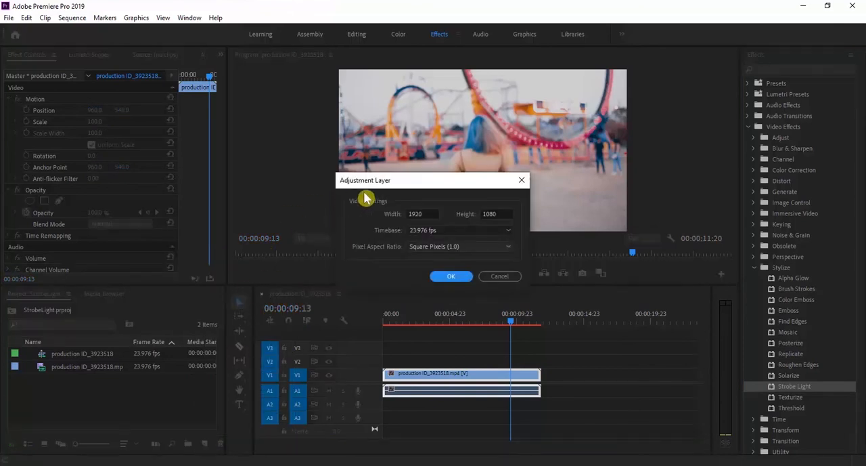
left_click(446, 277)
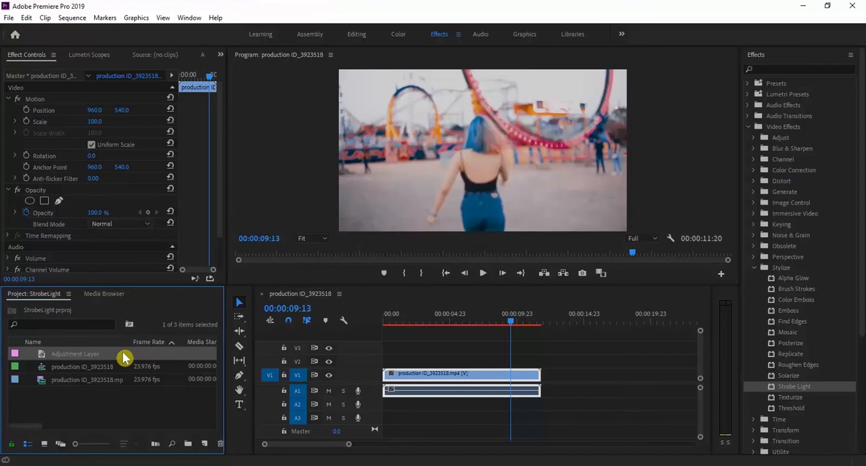
left_click_drag(121, 350, 383, 364)
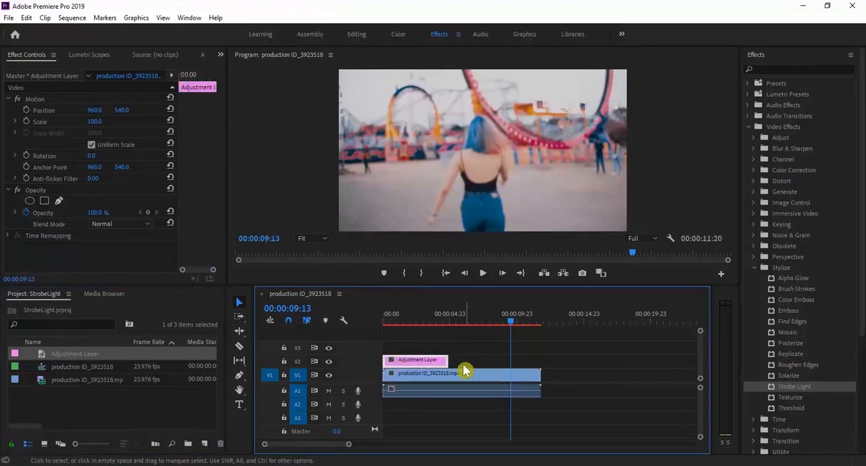
left_click_drag(447, 361, 405, 363)
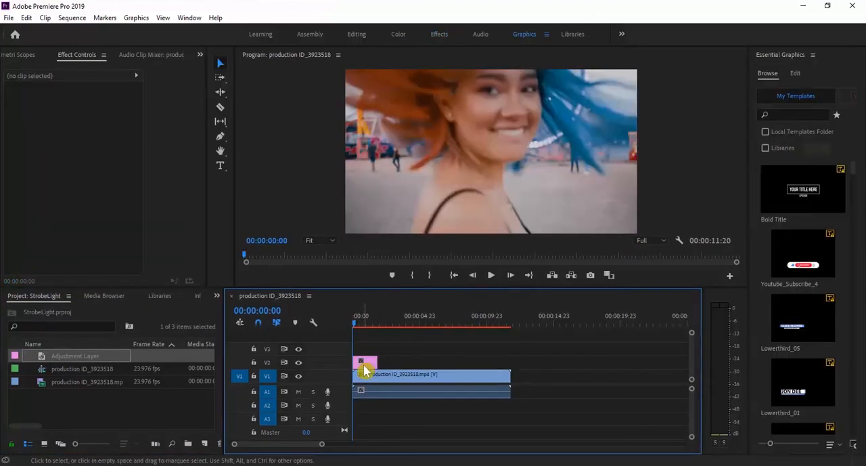
Step: Apply the Strobe Light effect from the Stylize video effects to the adjustment layer on V2
left_click(364, 362)
left_click(438, 36)
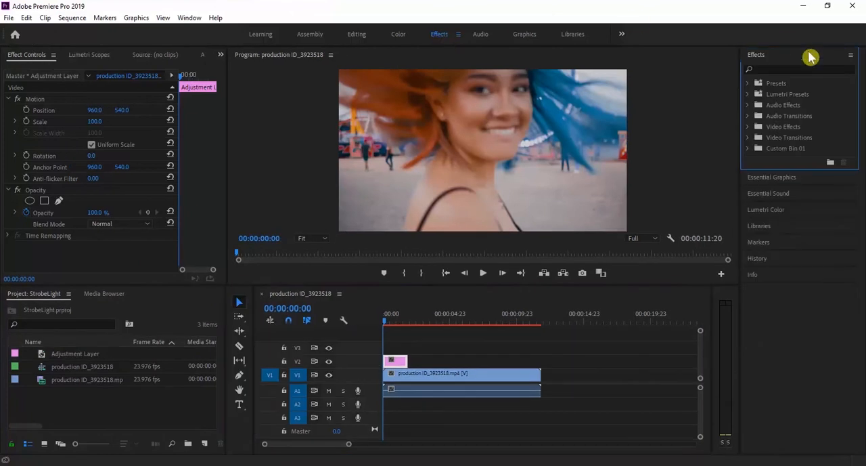
left_click(747, 127)
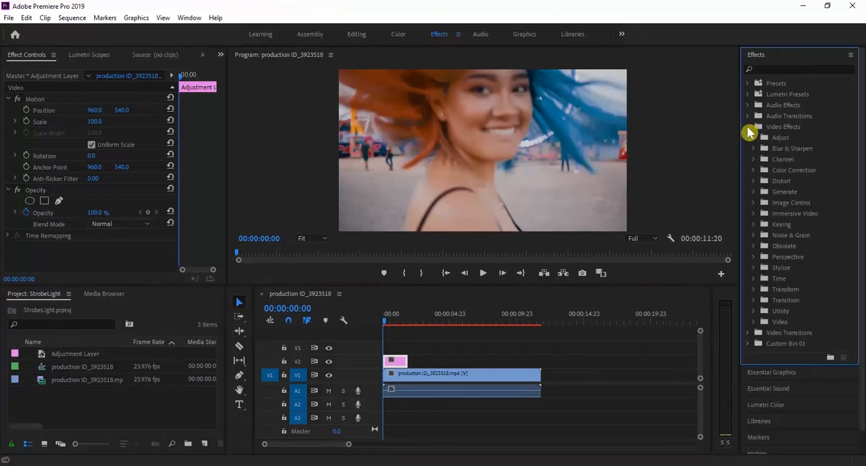
left_click(752, 268)
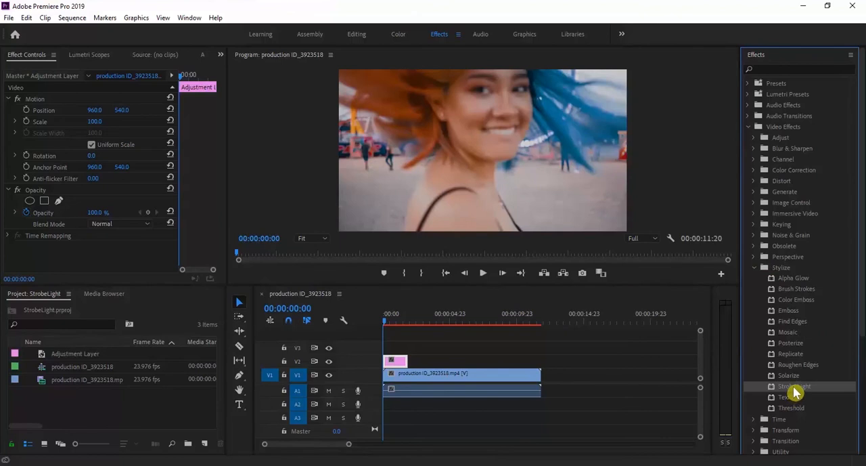
left_click_drag(749, 386, 578, 368)
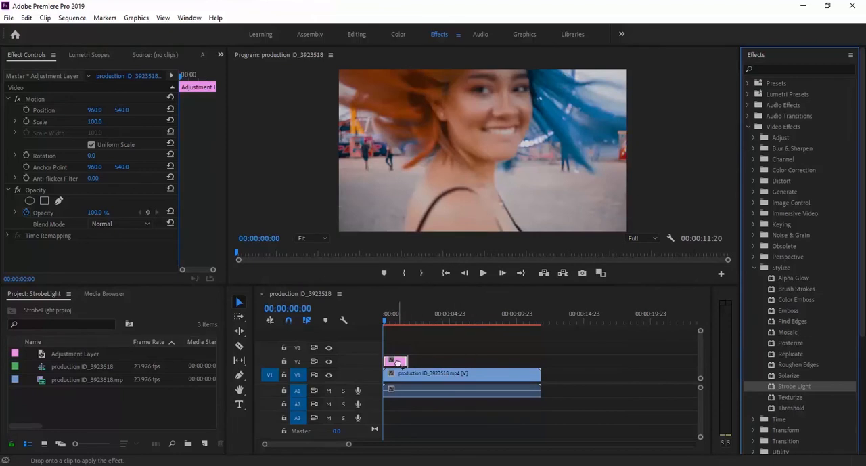
left_click_drag(398, 362, 398, 364)
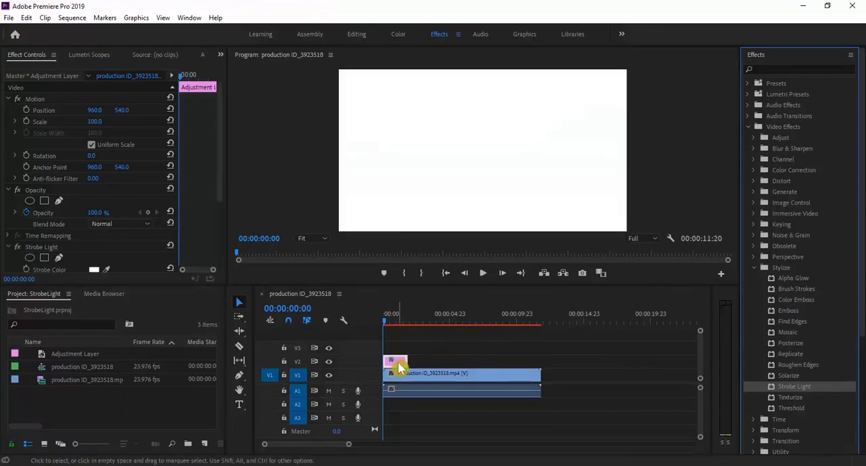
Step: Set the adjustment layer's Strobe Color to blue 3B63F8 and play the sequence from the start
mouse_move(387, 322)
left_mouse_down()
mouse_move(400, 323)
mouse_move(385, 325)
left_mouse_up()
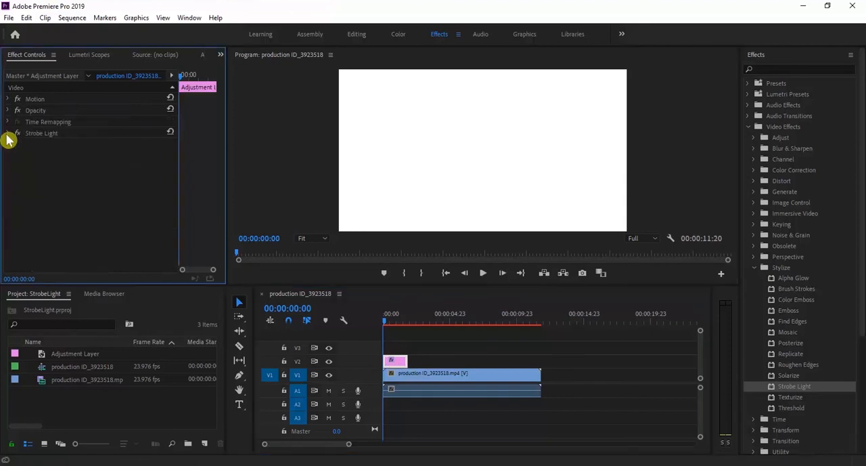
left_click(8, 134)
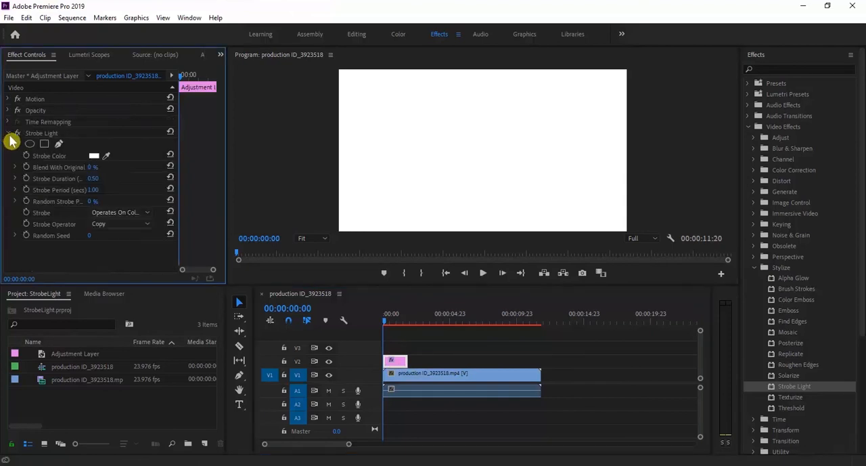
left_click(94, 156)
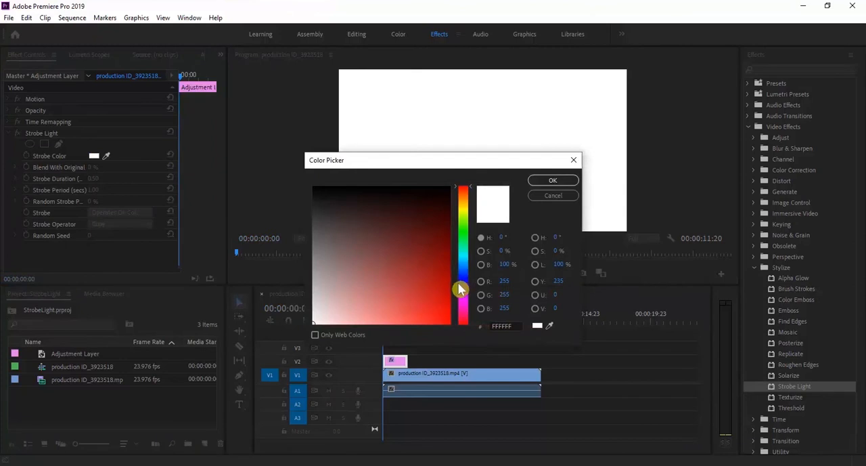
left_click(461, 284)
left_click_drag(424, 289, 429, 311)
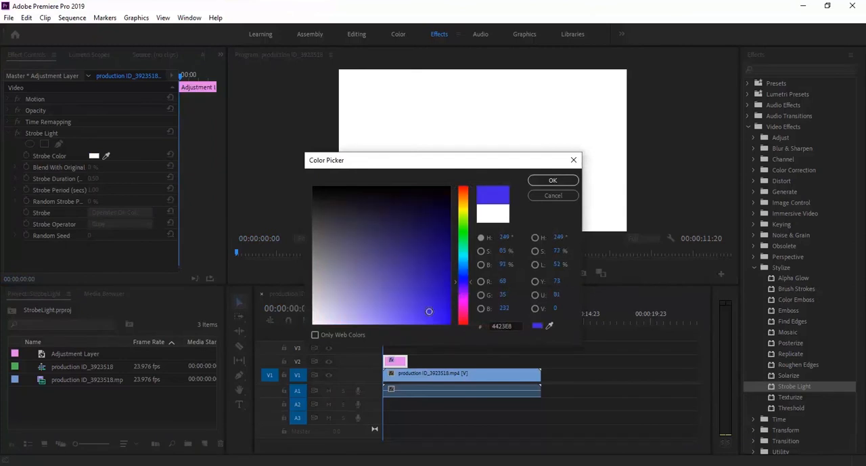
left_click(457, 275)
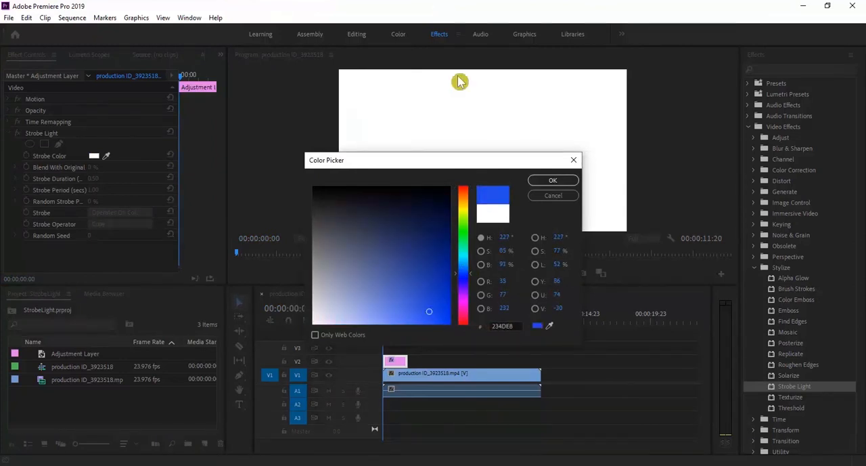
left_click(424, 318)
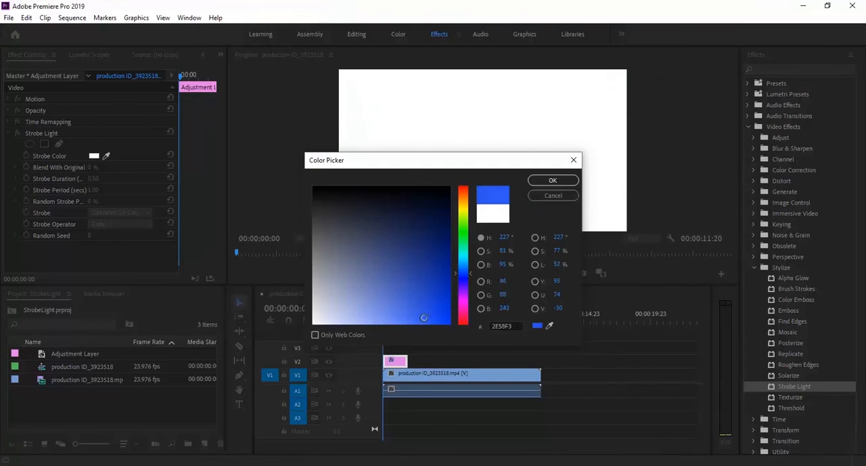
left_click(554, 182)
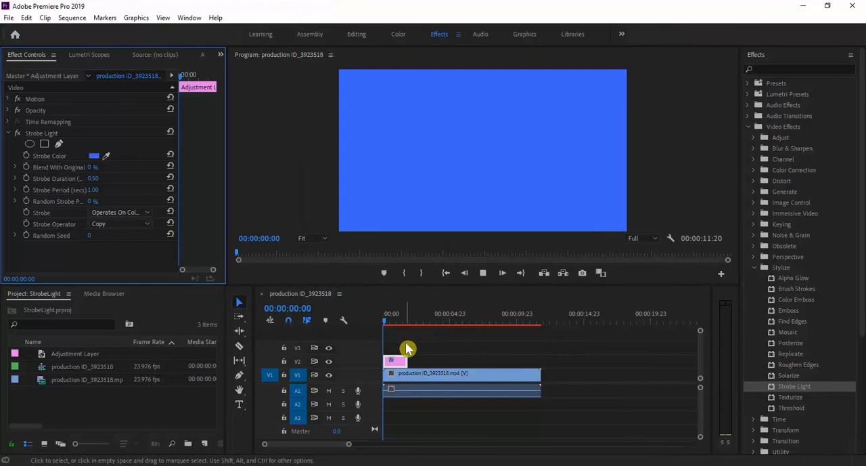
key("space")
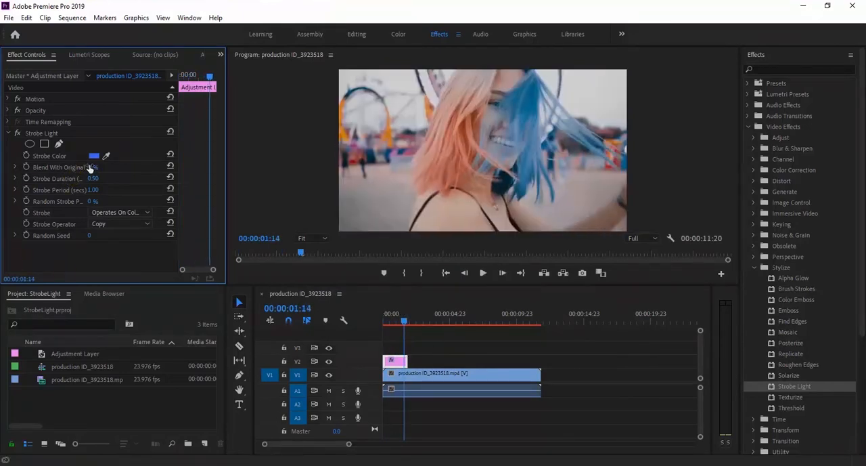
Step: Set the adjustment layer's Blend With Original to 49% and play the strobe from the start of the sequence
left_click(15, 167)
left_click_drag(24, 187, 52, 189)
left_click_drag(412, 320, 388, 326)
left_click(59, 189)
left_click_drag(91, 189, 104, 189)
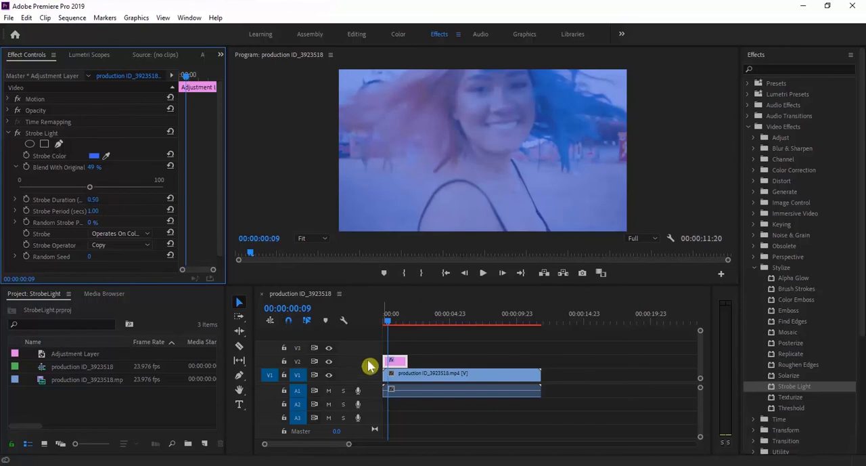
left_click(423, 320)
left_click(386, 321)
key("space")
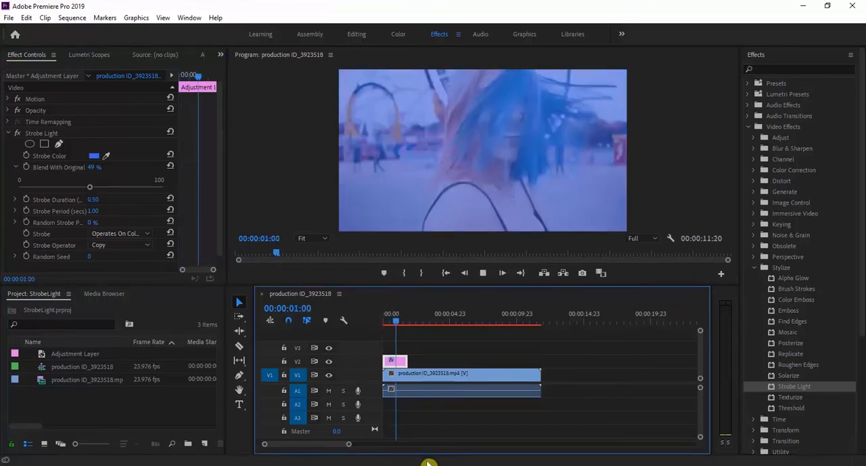
key("space")
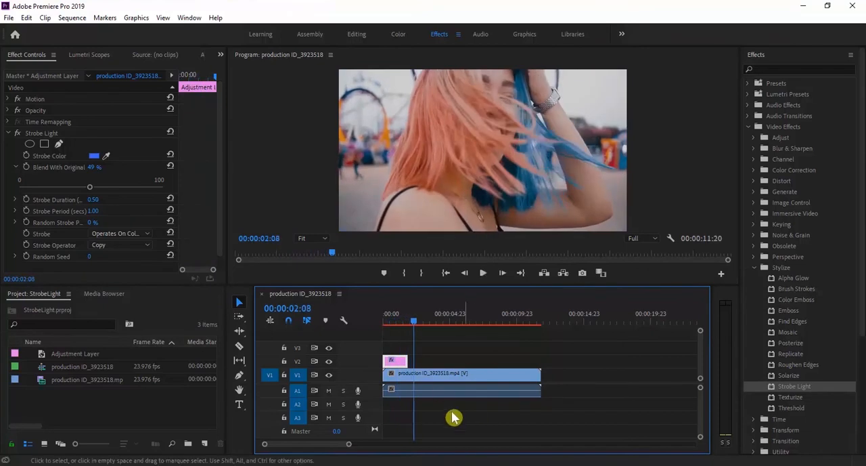
Step: Trim the end of the adjustment layer on V2 slightly shorter and play the sequence from the start
left_click_drag(406, 362, 402, 363)
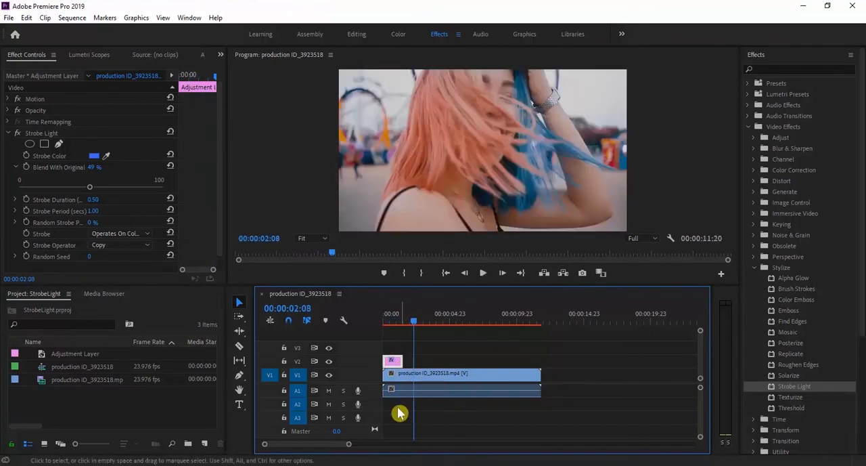
left_click(17, 168)
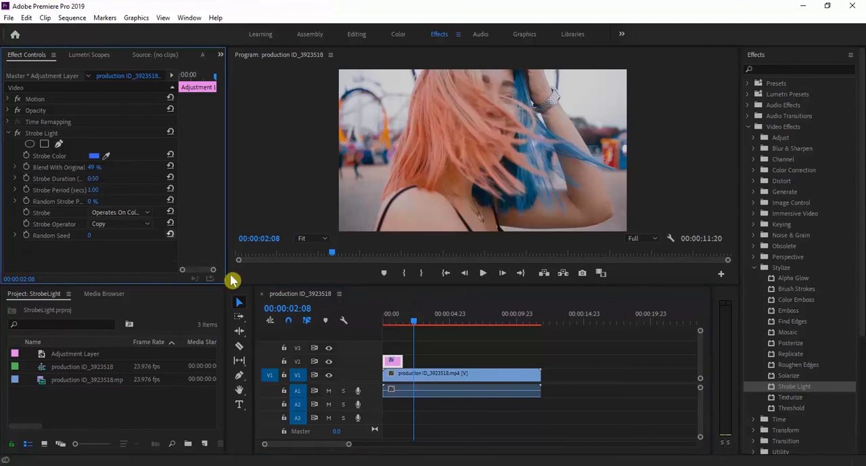
left_click_drag(409, 320, 373, 323)
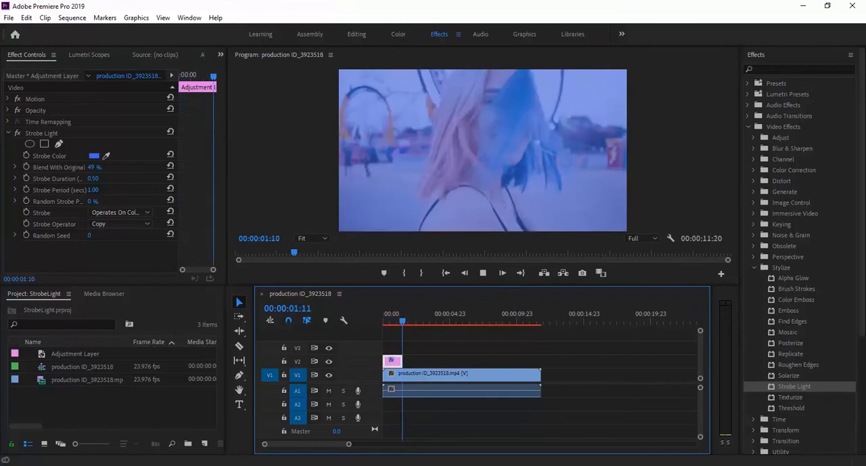
key("space")
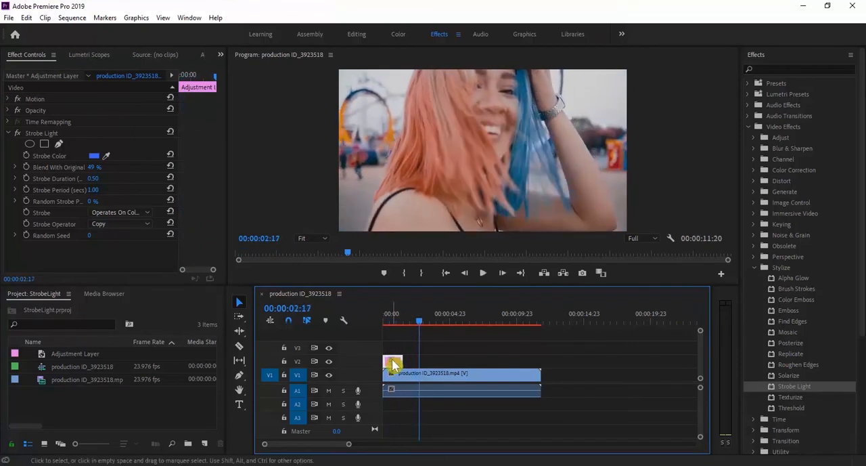
Step: Duplicate the blue adjustment layer directly after itself on V2, set the copy's Strobe Color to green and play the sequence
left_click_drag(394, 363, 418, 368)
left_click(94, 156)
left_click_drag(458, 238, 461, 234)
left_click_drag(433, 265, 423, 326)
left_click(553, 181)
left_click(405, 322)
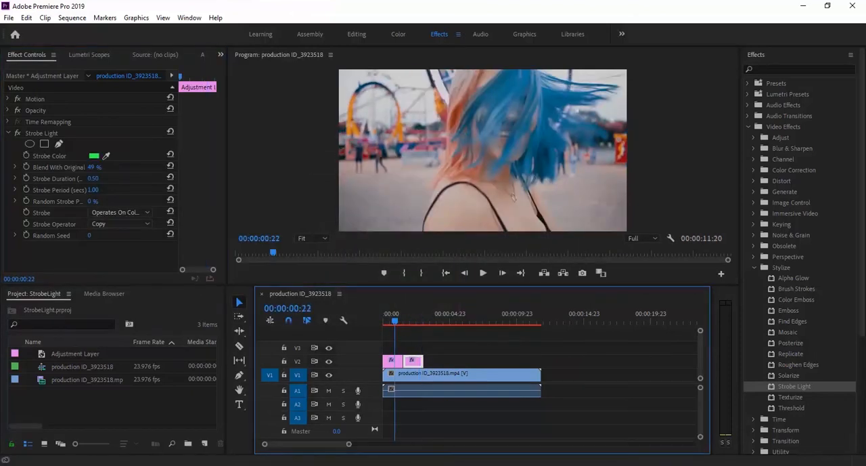
key("space")
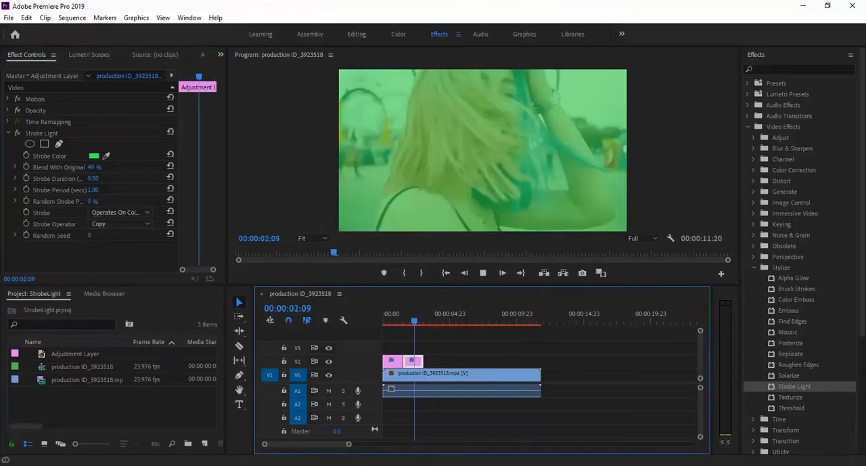
key("space")
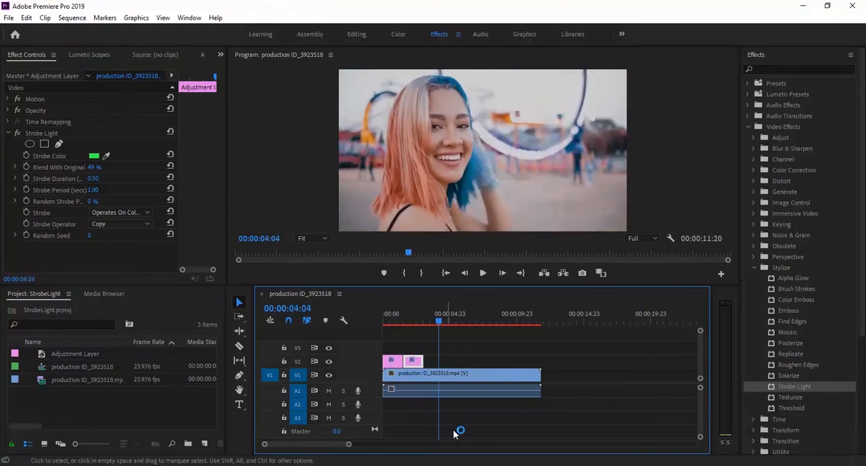
Step: Duplicate the green adjustment layer after itself on V2, set the copy's Strobe Color to magenta FF32FD and play from the start
left_click_drag(409, 363, 433, 366)
key("ctrl+z")
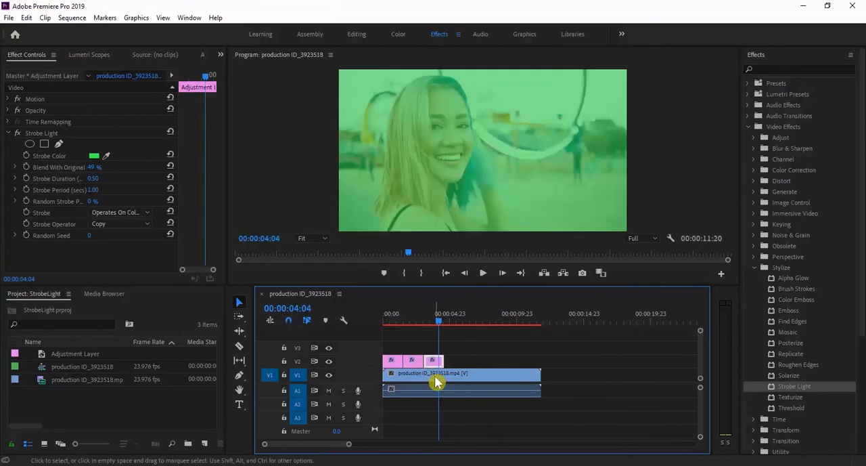
left_click(94, 156)
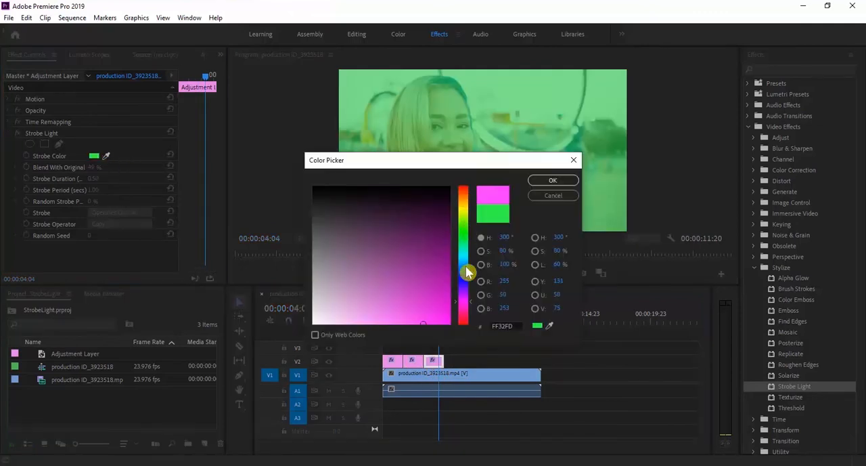
left_click(552, 180)
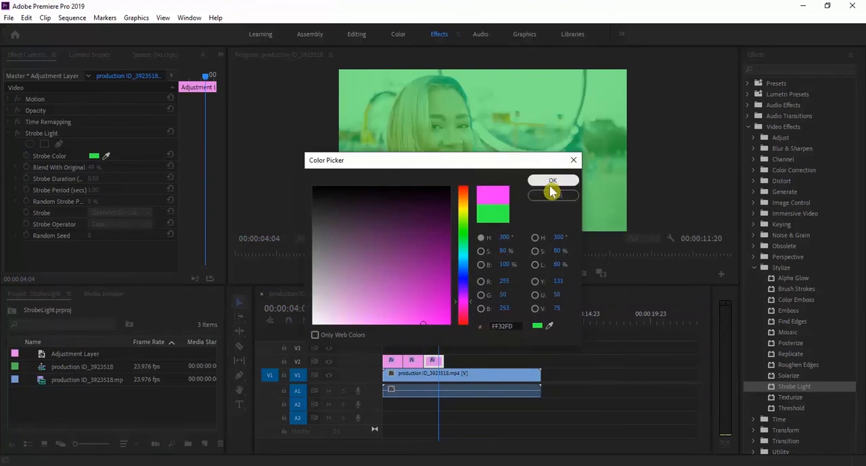
left_click(393, 321)
key("space")
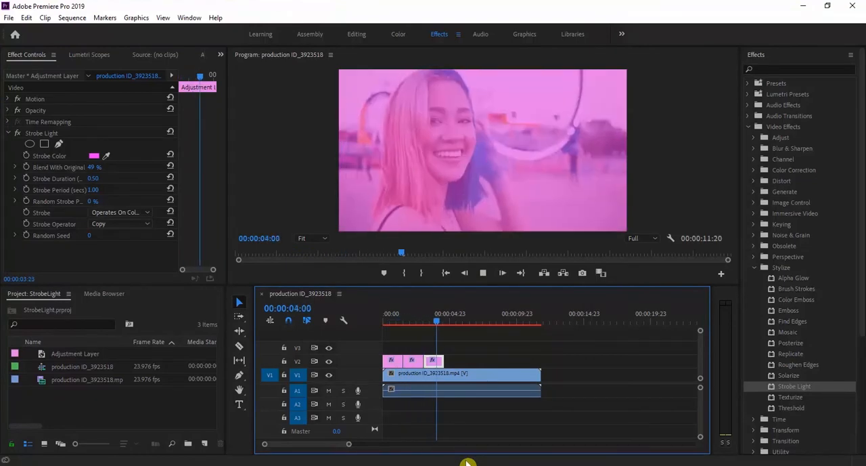
key("space")
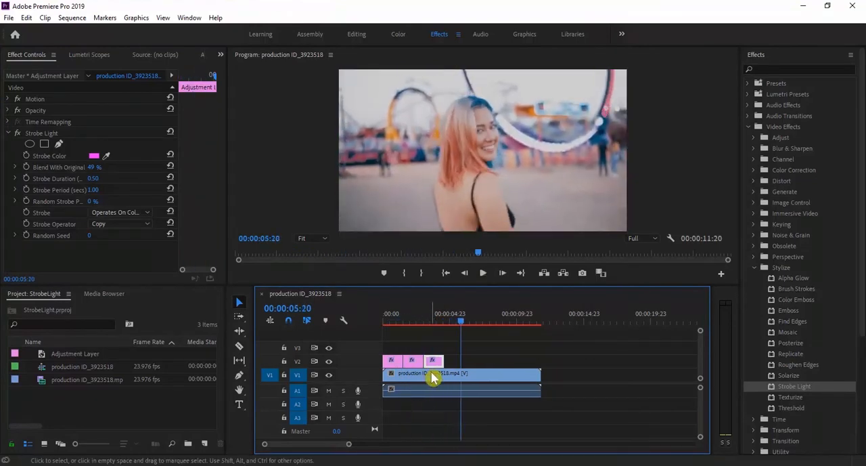
Step: Copy the first, blue adjustment layer to directly after the magenta one on V2 and play that part of the sequence
left_click(392, 362)
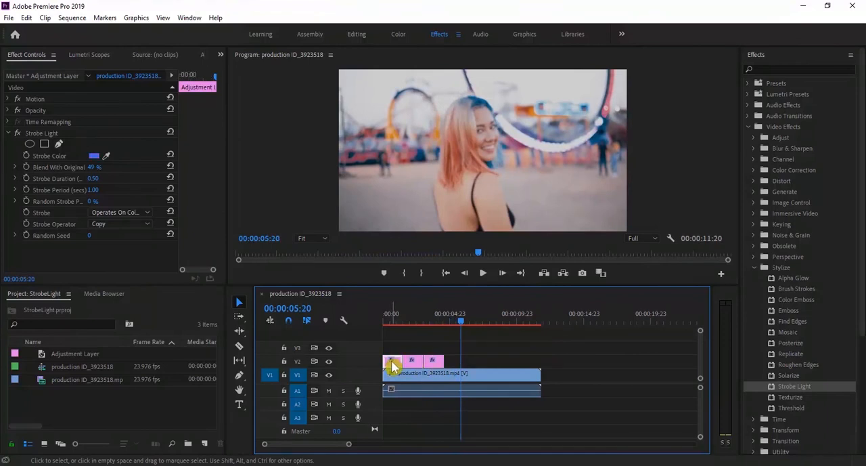
left_click_drag(393, 366, 466, 381)
left_click(445, 318)
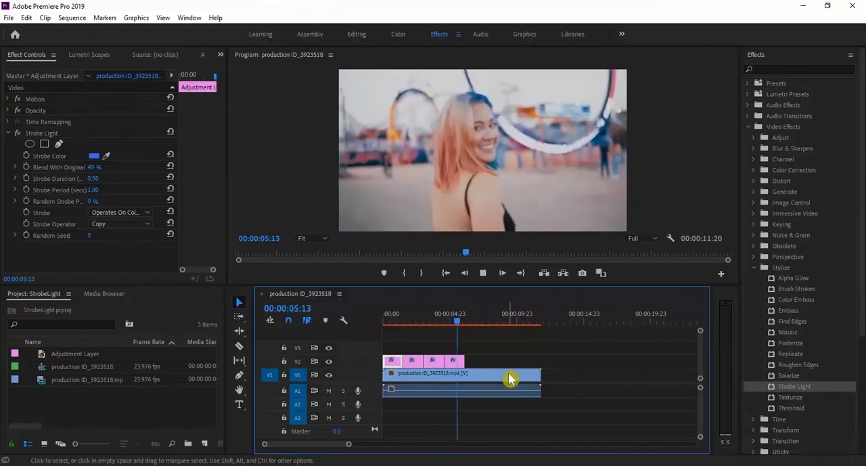
left_click(413, 361)
left_click_drag(414, 365, 477, 365)
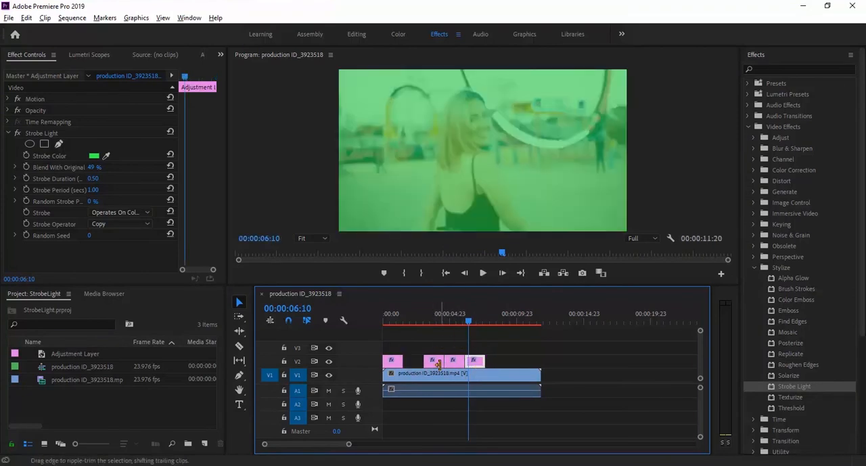
key("ctrl+z")
Step: Extend the V2 row to seven adjustment layers with copies of the green, blue and magenta ones, and play the sequence from the start
left_click_drag(413, 360, 481, 357)
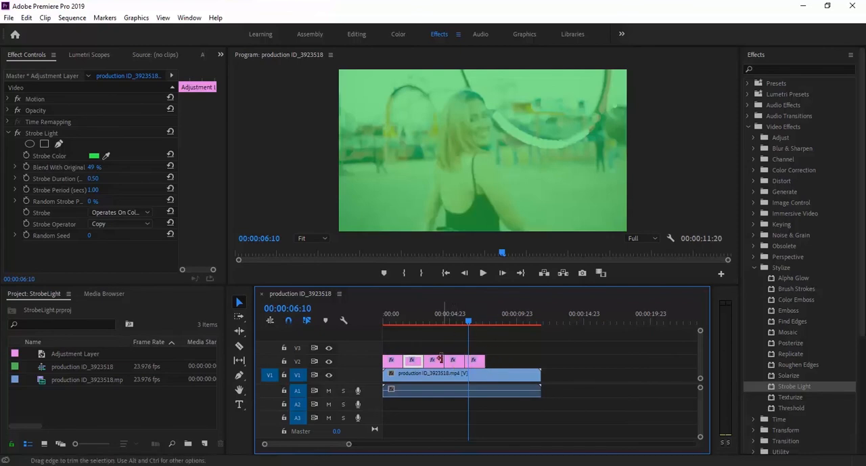
left_click_drag(397, 360, 524, 360)
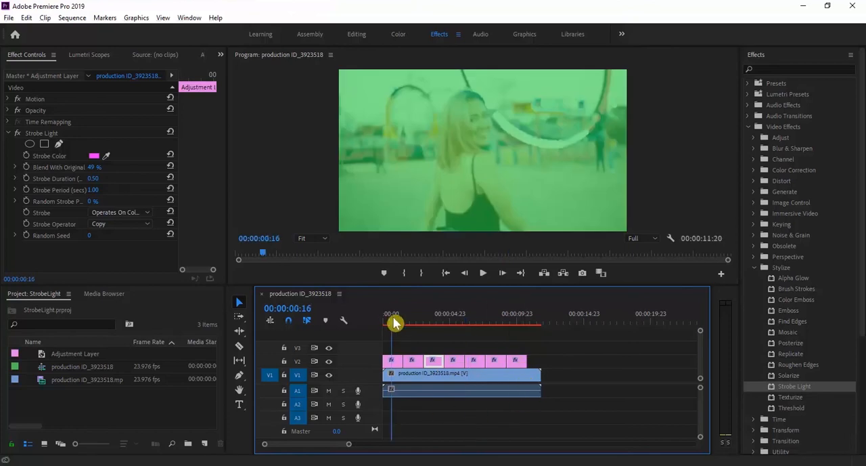
left_click(383, 320)
key("space")
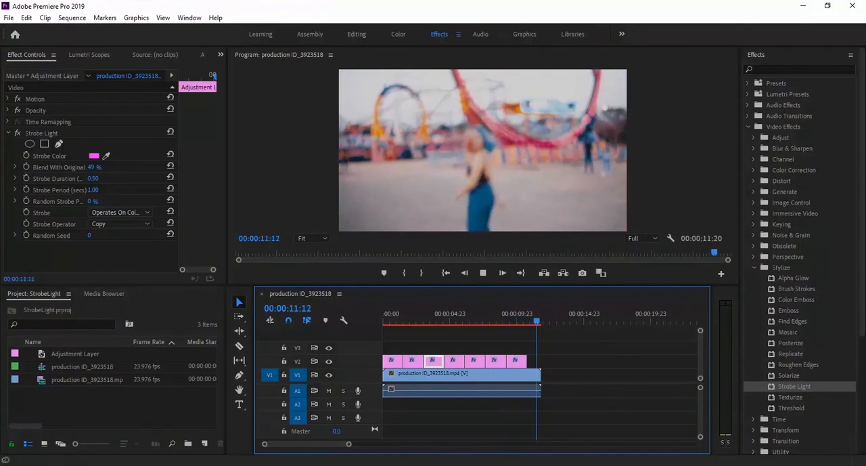
key("Home")
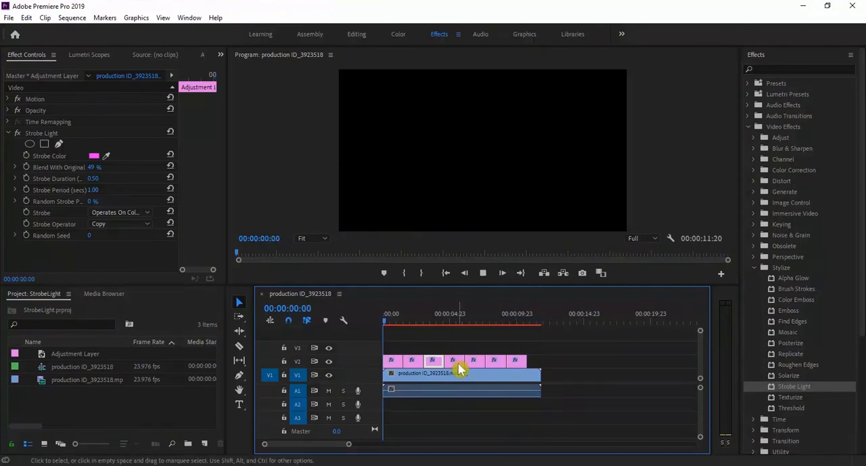
key("space")
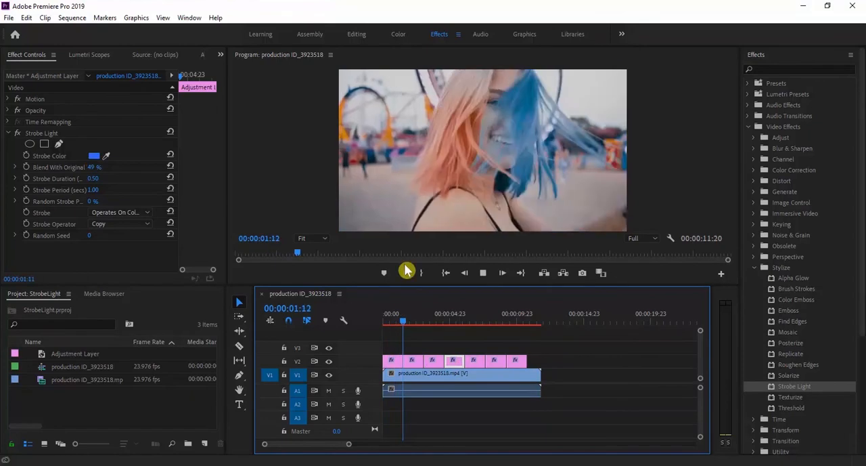
Step: Set the Strobe Color of the fourth adjustment layer on V2 to pinkish red
left_click(95, 156)
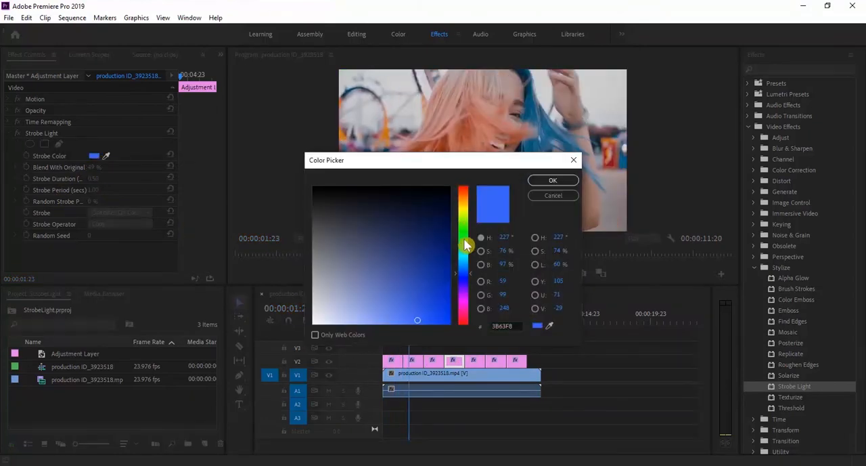
left_click(465, 319)
left_click(552, 181)
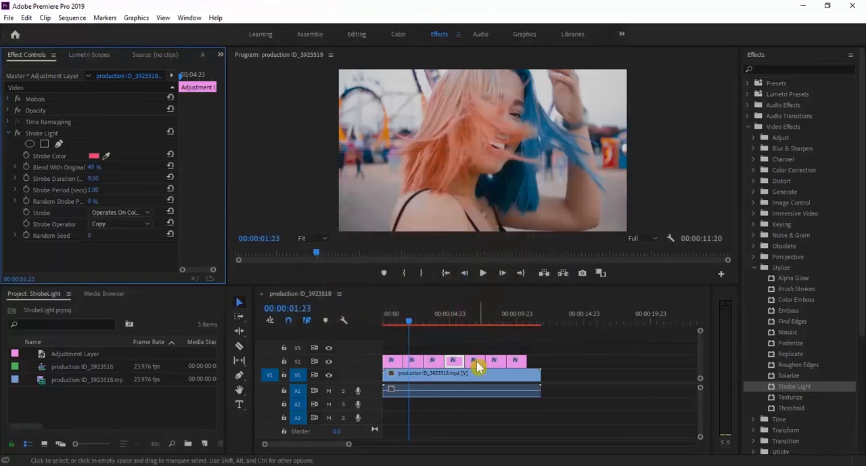
Step: Set the Strobe Color of the fifth adjustment layer on V2 to yellow
left_click(473, 358)
left_click(94, 156)
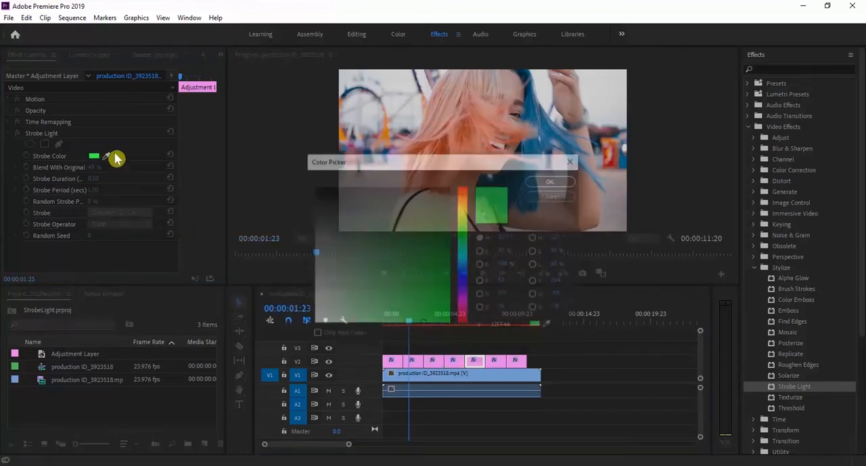
left_click(464, 217)
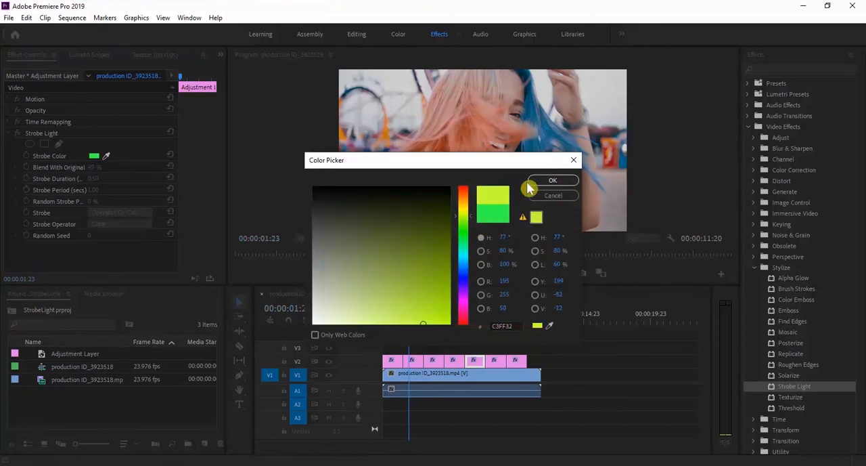
left_click_drag(453, 217, 463, 214)
left_click(553, 181)
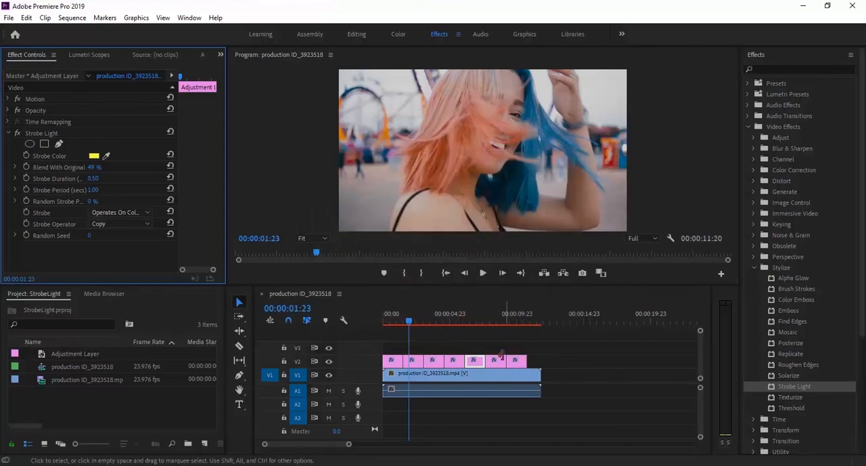
Step: Set the Strobe Color of the sixth adjustment layer on V2 to orange F8753B
left_click(94, 156)
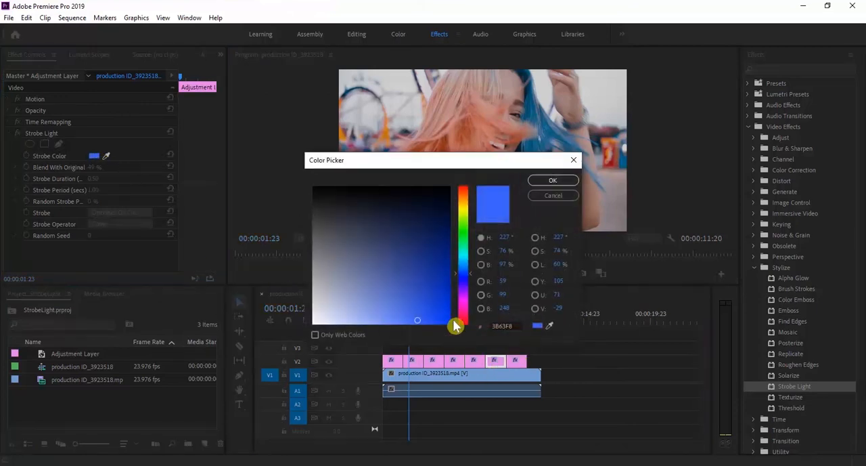
left_click(465, 195)
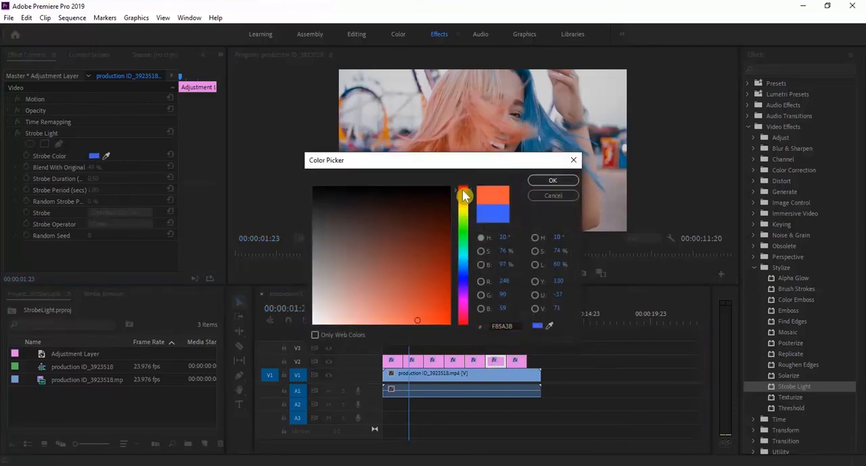
left_click_drag(457, 188, 456, 193)
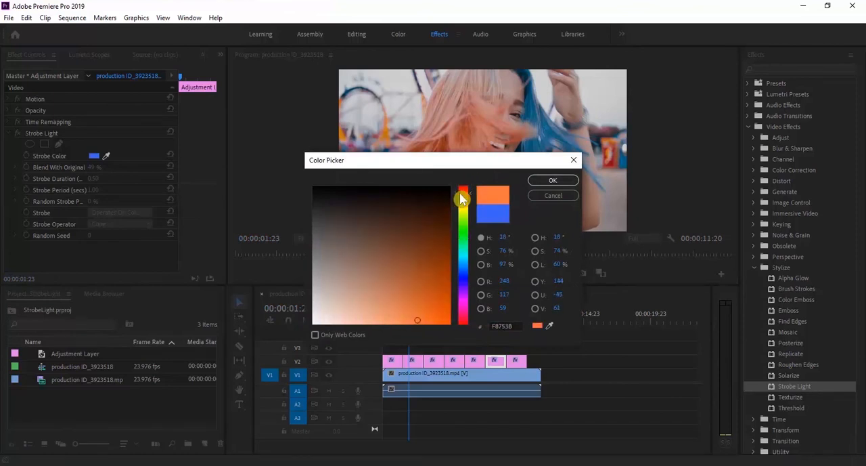
left_click(534, 184)
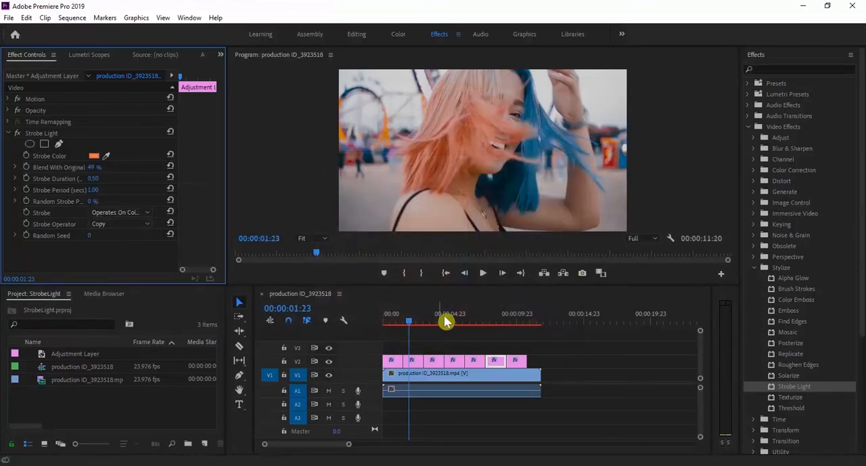
Step: Trim the end of the V1 clip to where the last adjustment layer ends and render the sequence for playback from the start
left_click_drag(420, 326, 379, 323)
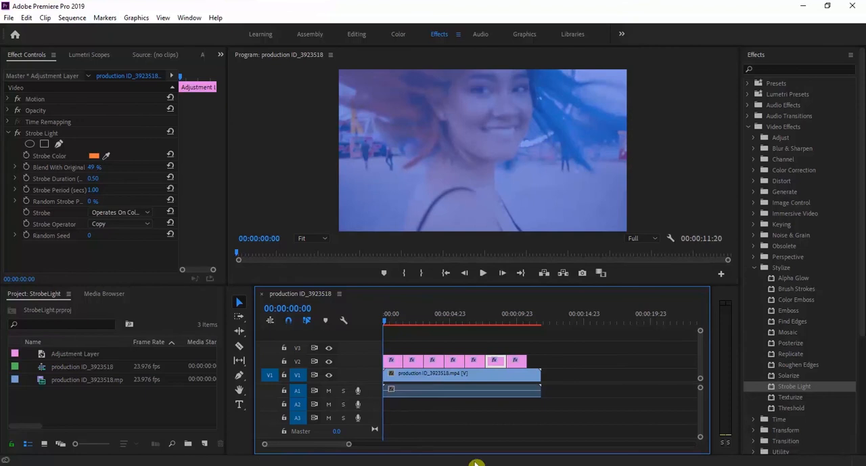
left_click_drag(540, 373, 526, 372)
left_click(72, 17)
left_click(91, 58)
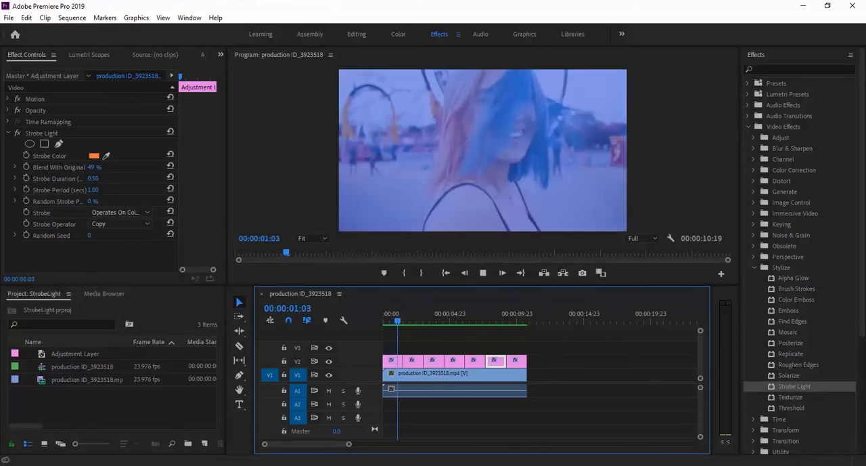
key("space")
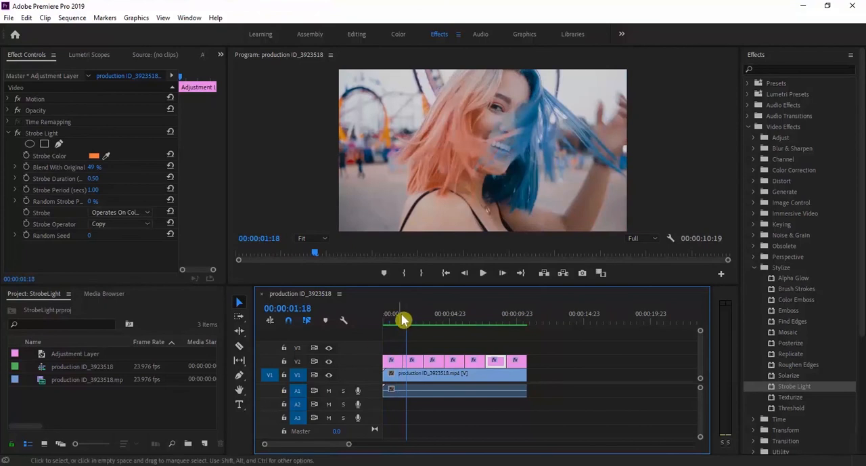
left_click_drag(409, 323, 369, 341)
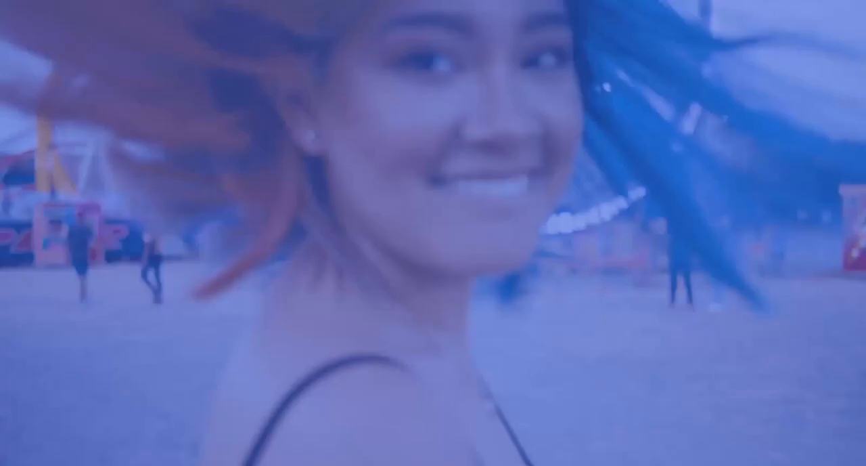